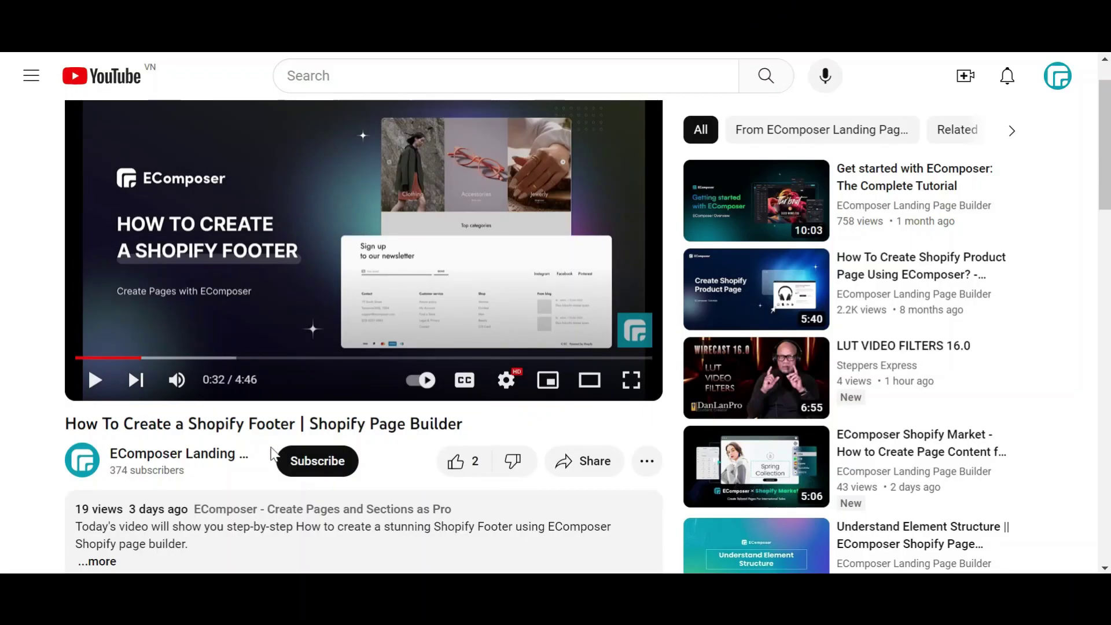
# Subscribe to the EComposer Landing Page Builder channel and expand the video's full description
pyautogui.click(327, 469)
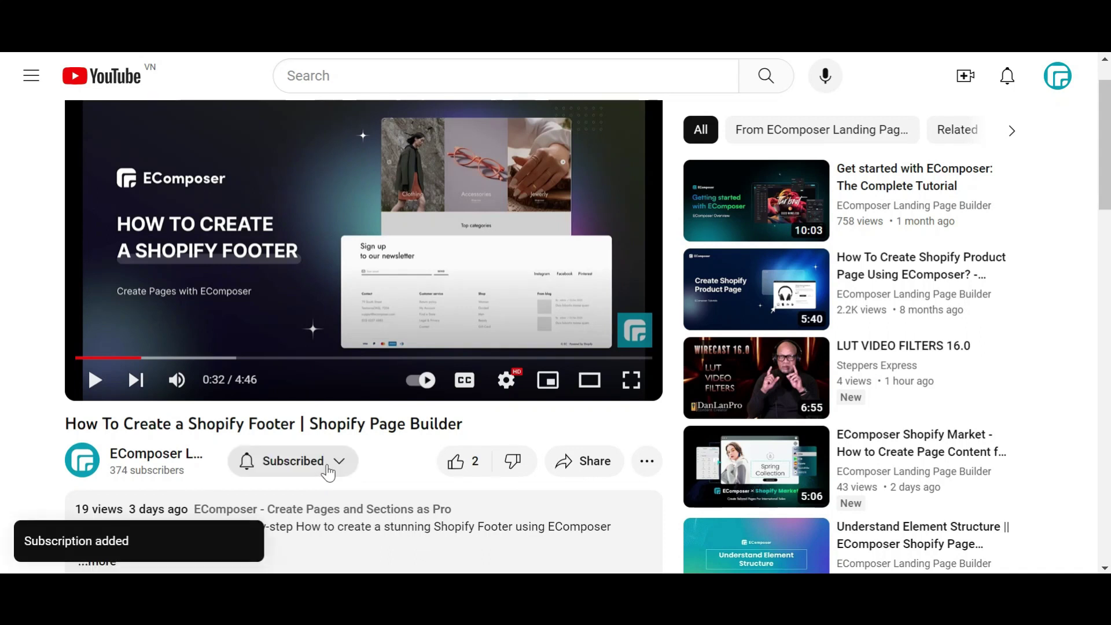
pyautogui.scroll(-3, 326, 470)
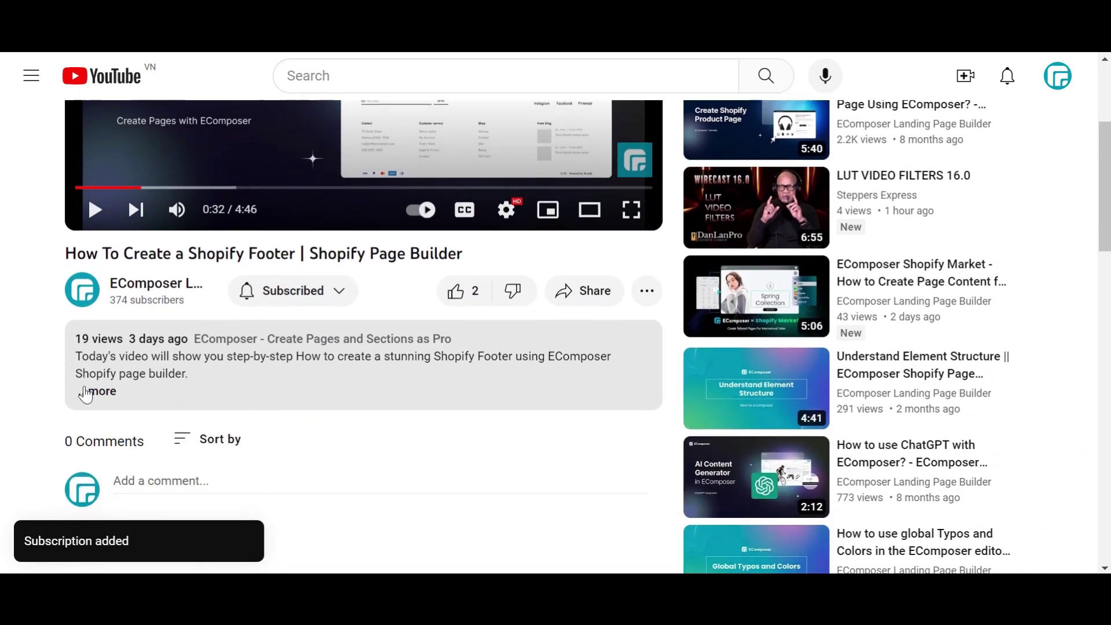
pyautogui.click(102, 392)
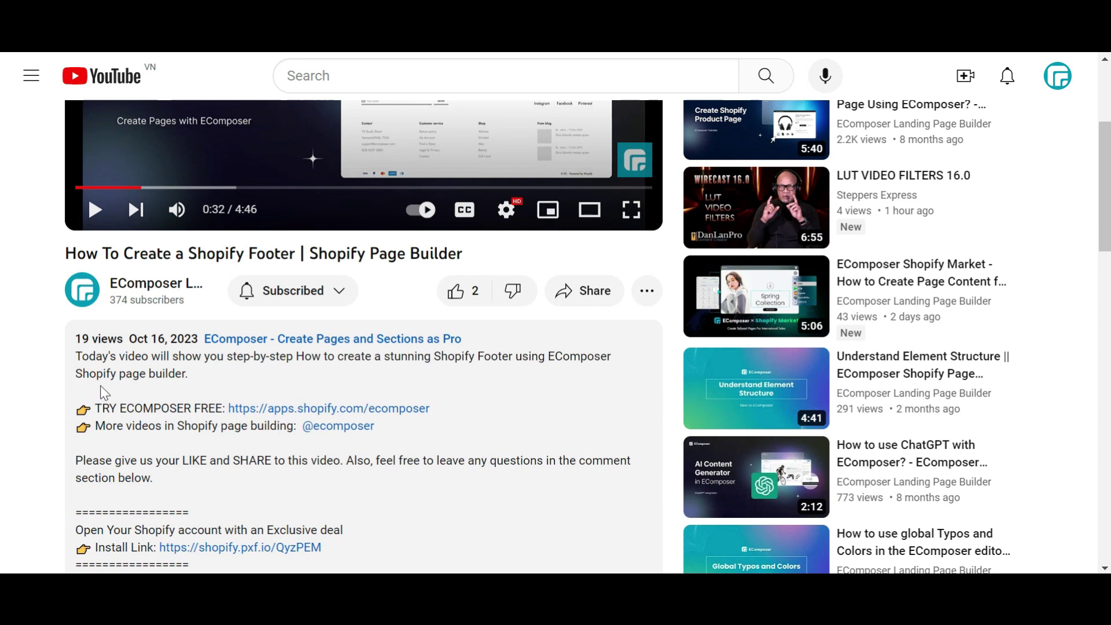
pyautogui.scroll(-1, 102, 391)
pyautogui.scroll(-2, 110, 387)
pyautogui.scroll(-1, 69, 373)
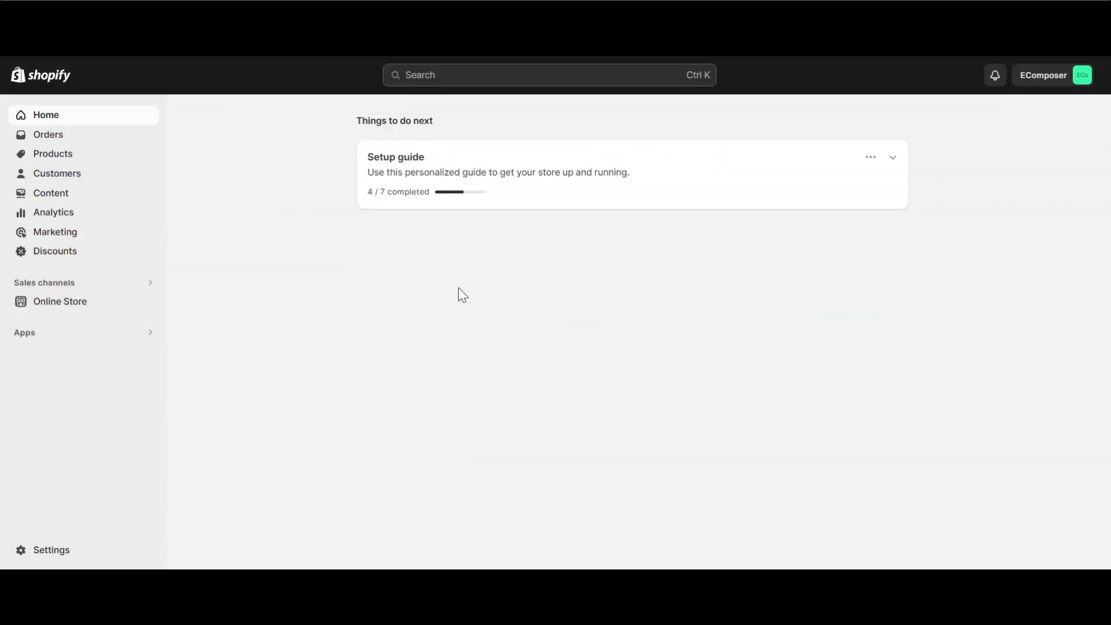
# Search the installed apps and open the EComposer Builder app dashboard
pyautogui.click(151, 332)
pyautogui.click(431, 127)
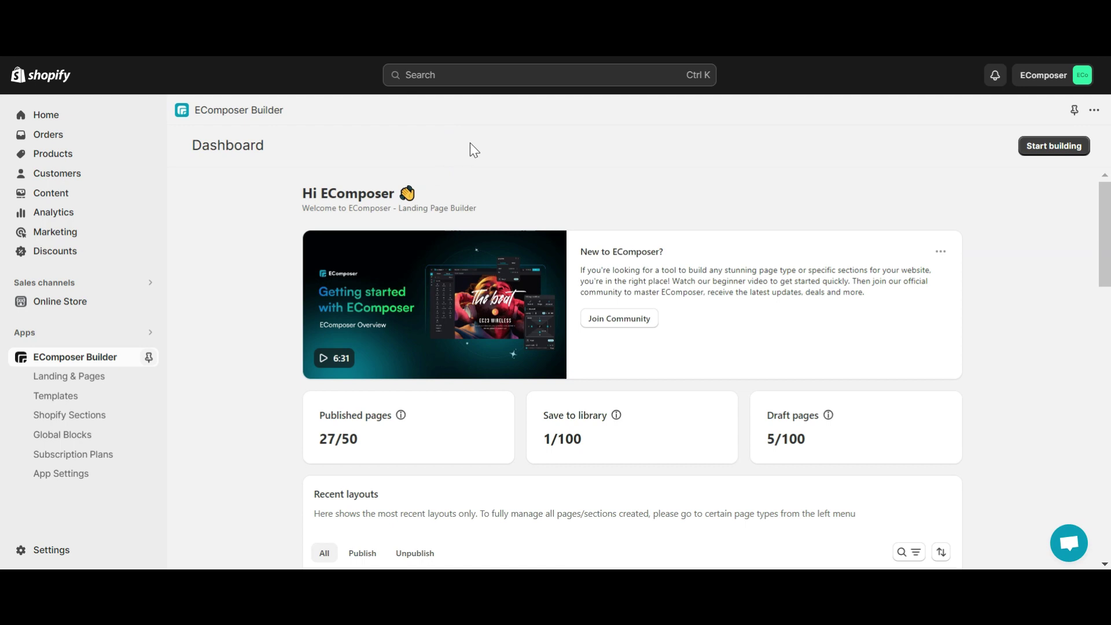
# Create a new 404 page from the Blank template, naming it '404 page'
pyautogui.click(74, 397)
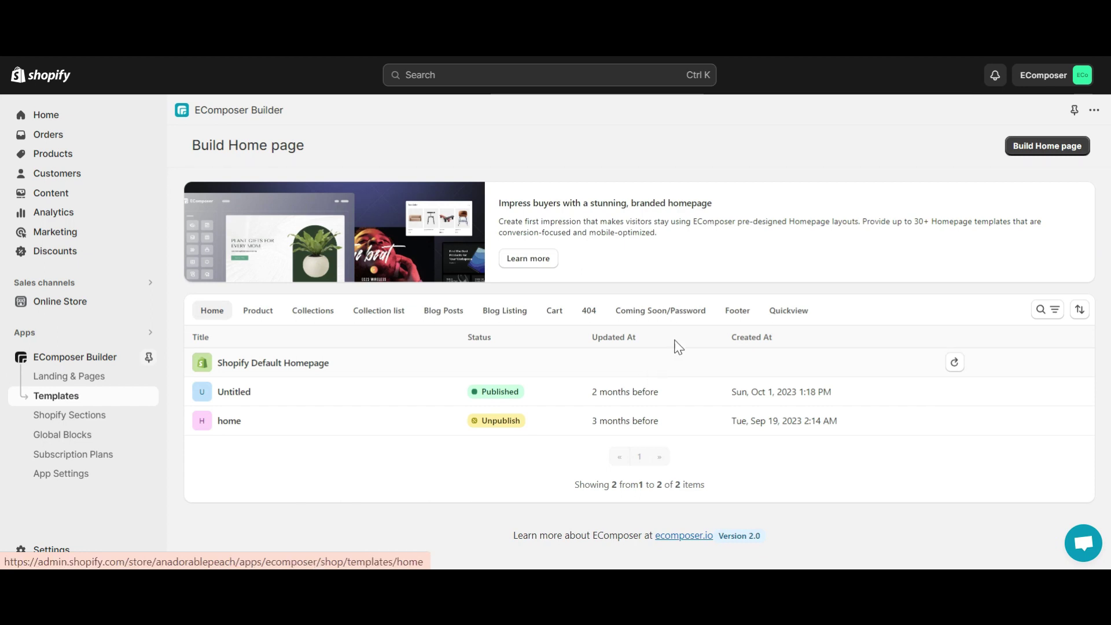
pyautogui.click(589, 312)
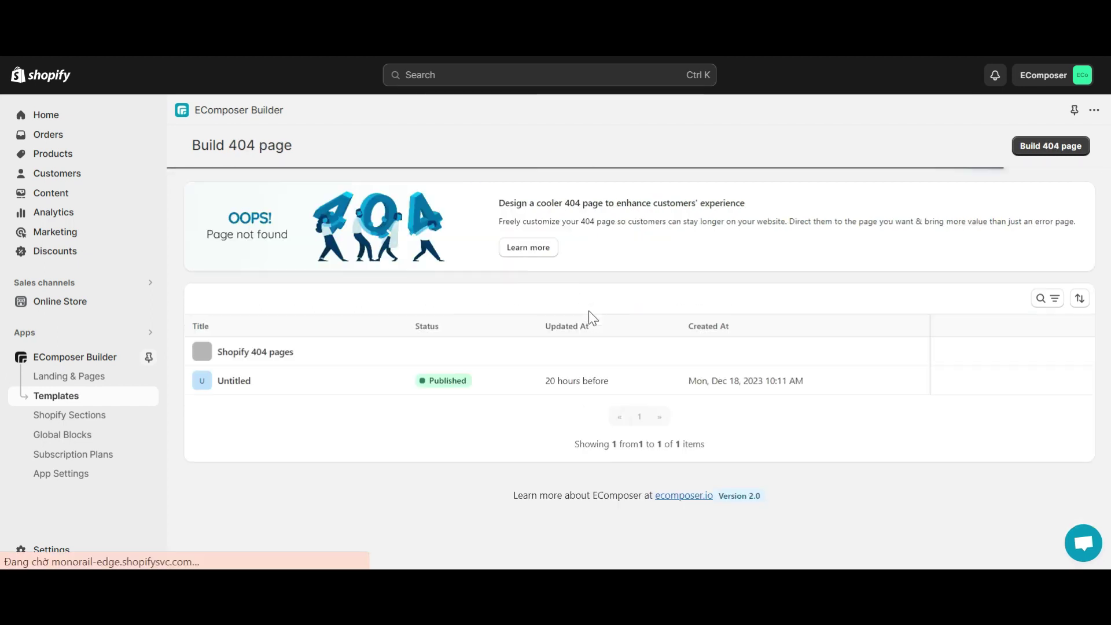
pyautogui.click(1035, 150)
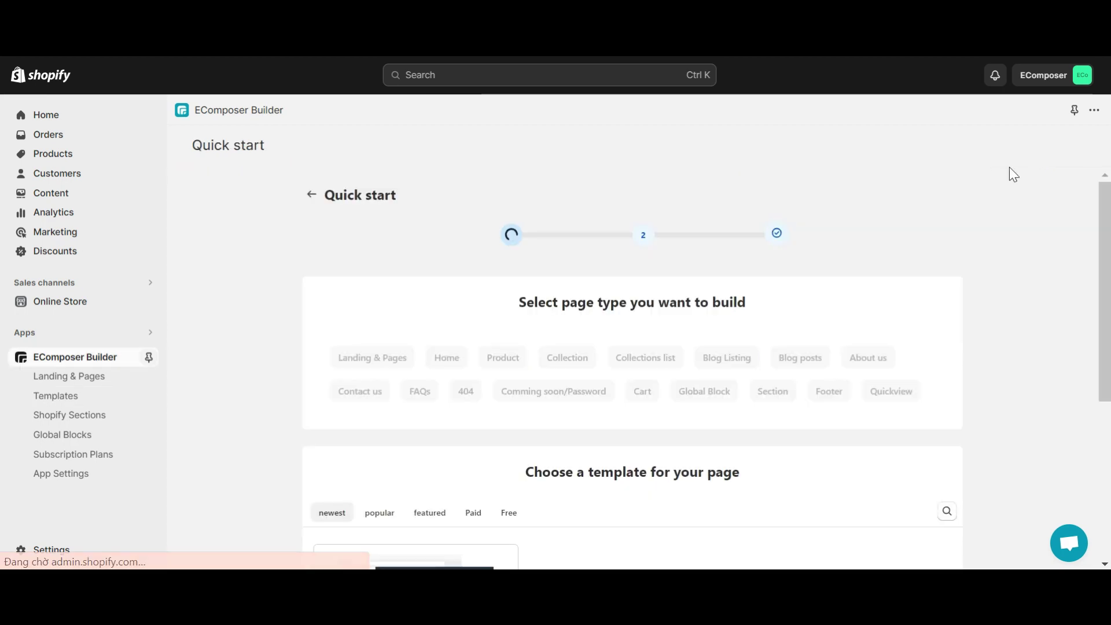
pyautogui.scroll(-5, 921, 252)
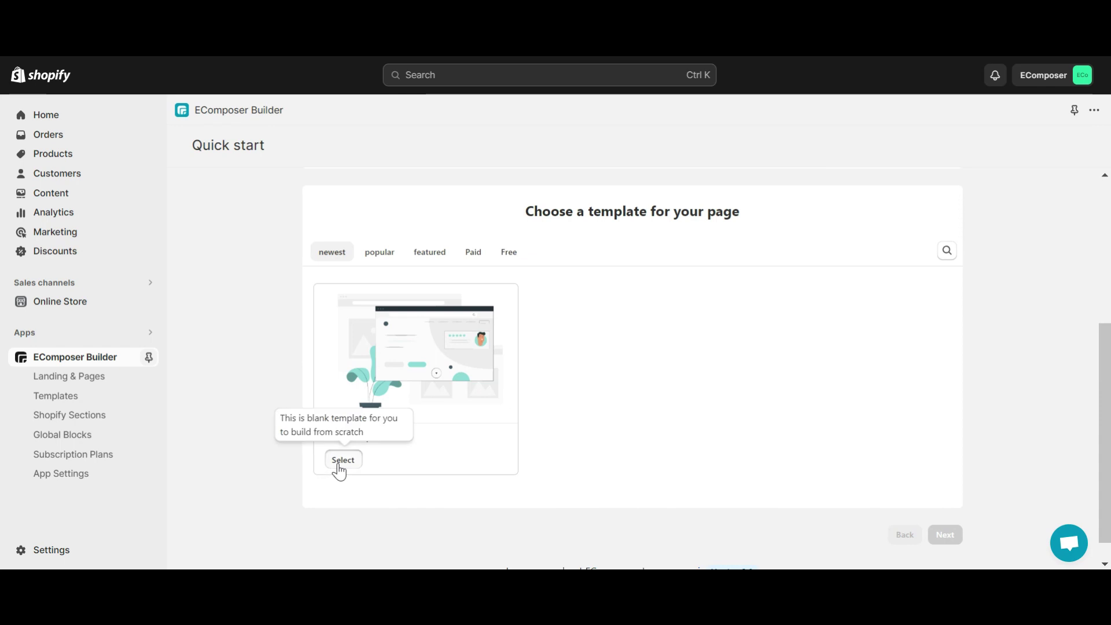
pyautogui.click(340, 461)
pyautogui.click(929, 193)
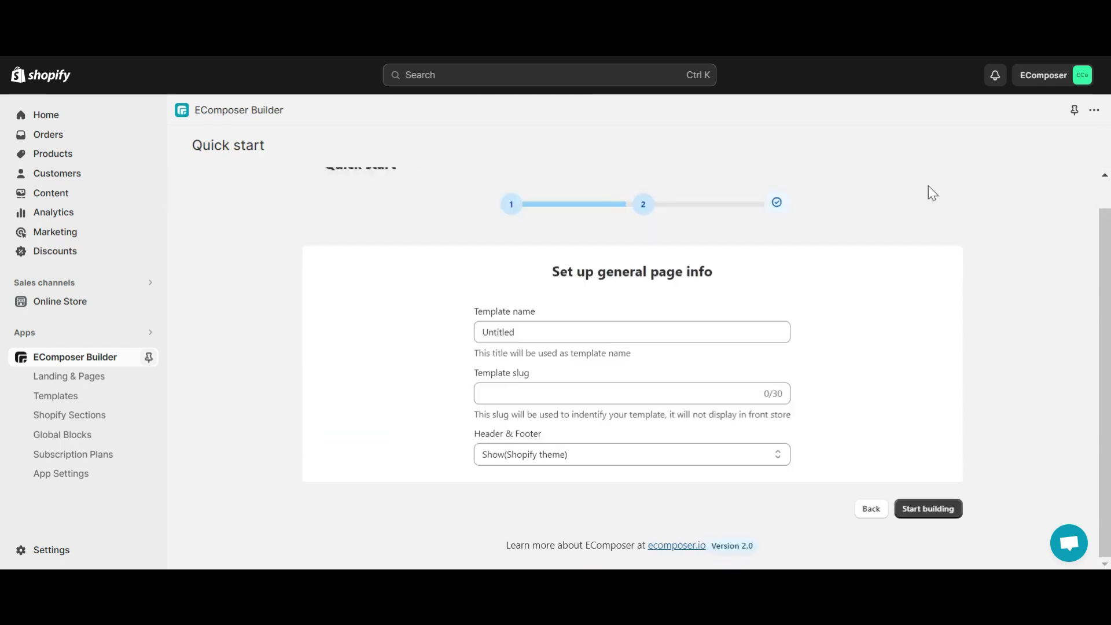
pyautogui.click(486, 330)
pyautogui.doubleClick(477, 334)
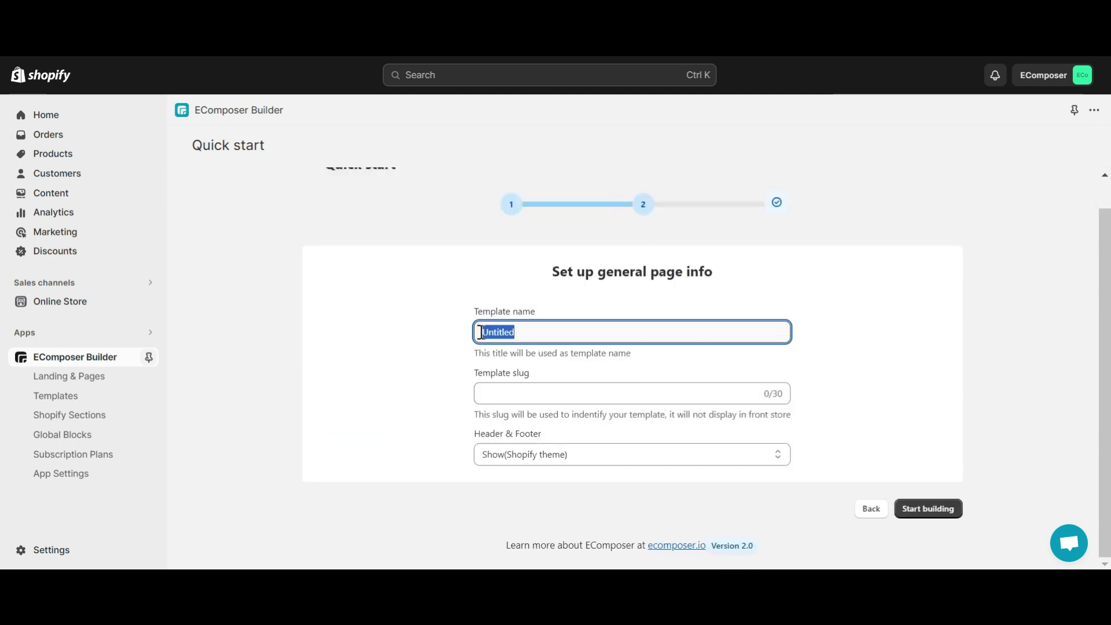
pyautogui.write('404 page')
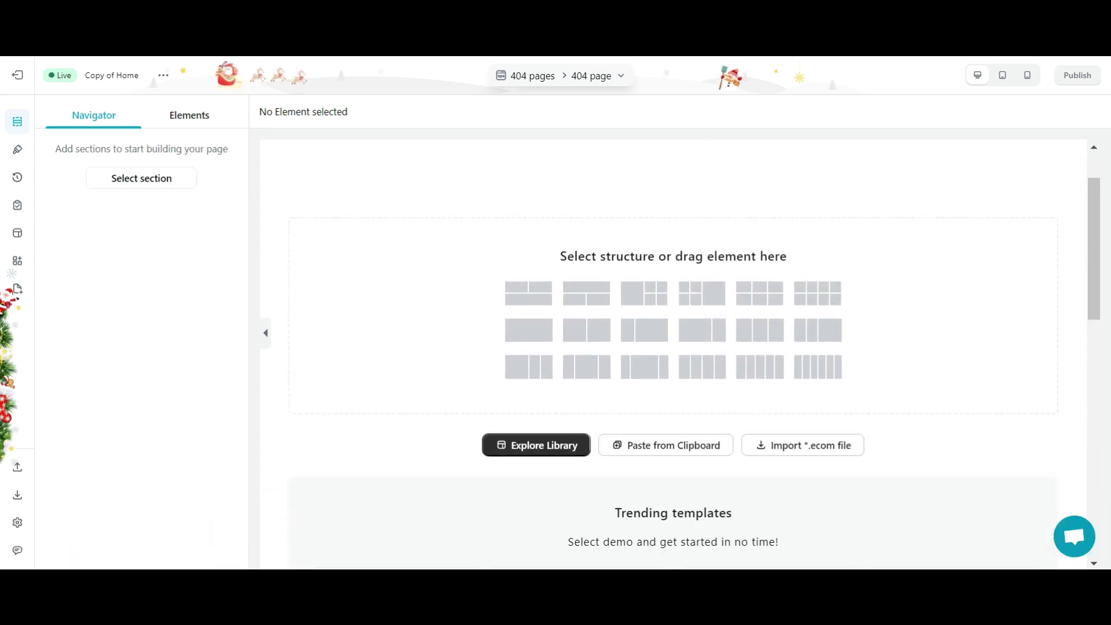
# Drag an Image element and a Heading element from Elements onto the 404 page
pyautogui.click(192, 118)
pyautogui.write('image')
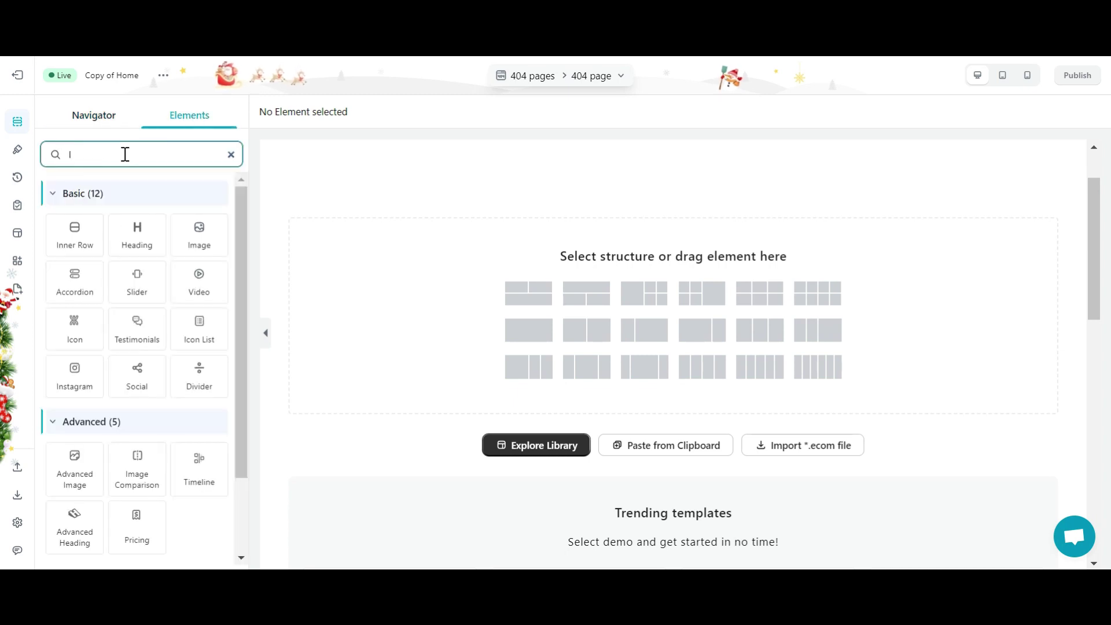
pyautogui.moveTo(74, 234); pyautogui.dragTo(640, 281)
pyautogui.scroll(-7, 714, 338)
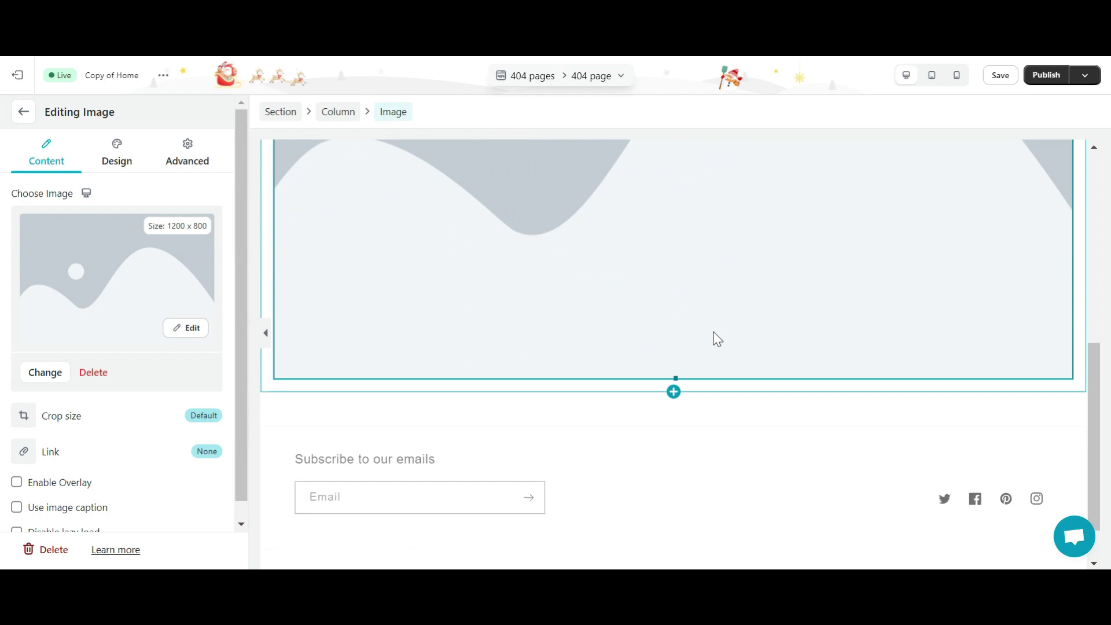
pyautogui.click(23, 111)
pyautogui.doubleClick(62, 147)
pyautogui.write('Headi')
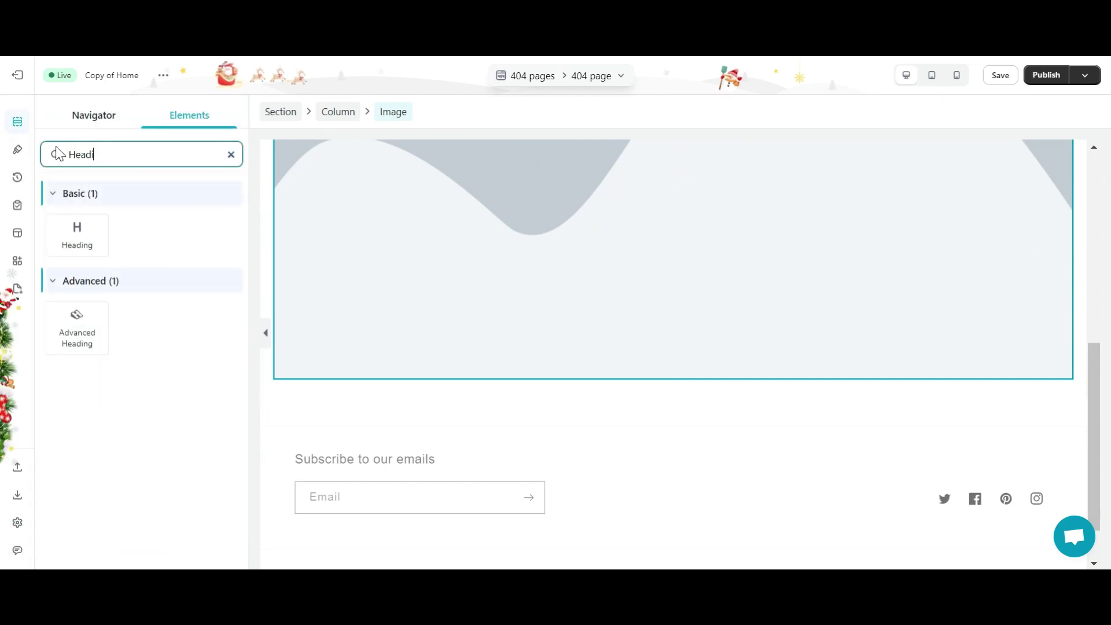
pyautogui.write('ng')
pyautogui.moveTo(77, 234); pyautogui.dragTo(671, 376)
# Add a Text paragraph and a Button below the heading, and open the image's picker
pyautogui.click(20, 110)
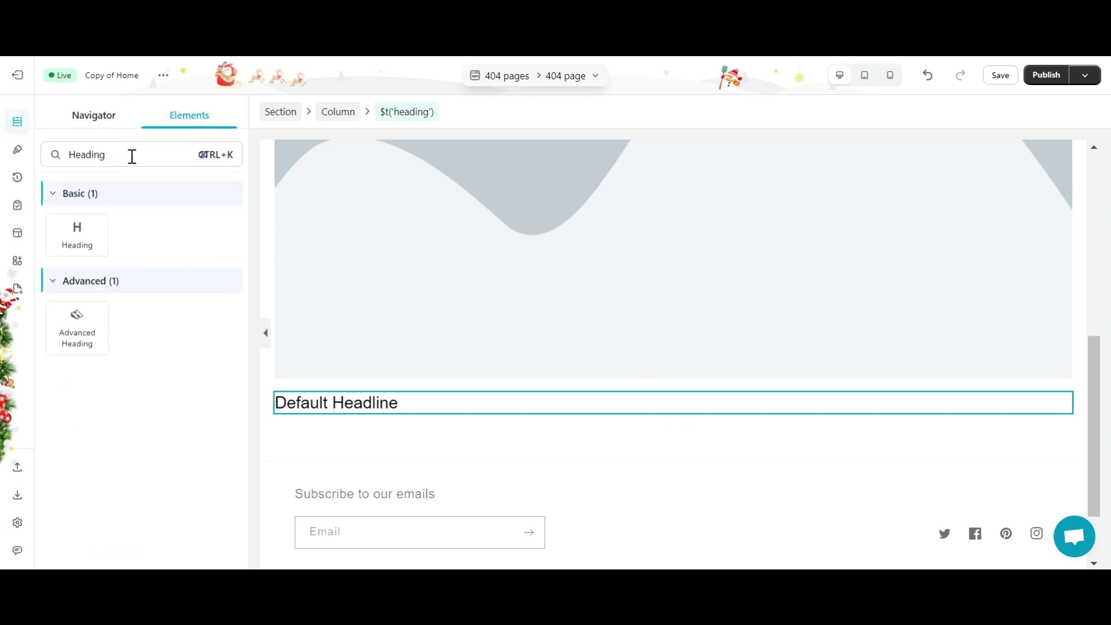
pyautogui.moveTo(131, 156); pyautogui.dragTo(68, 157)
pyautogui.press('BackSpace')
pyautogui.write('Text')
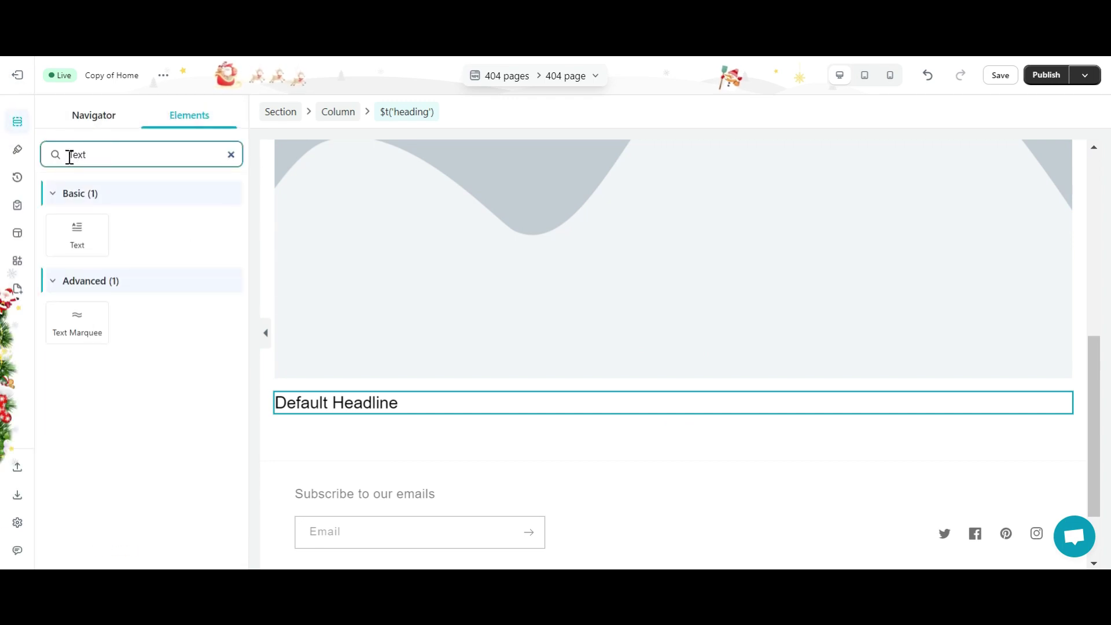
pyautogui.moveTo(101, 248); pyautogui.dragTo(602, 405)
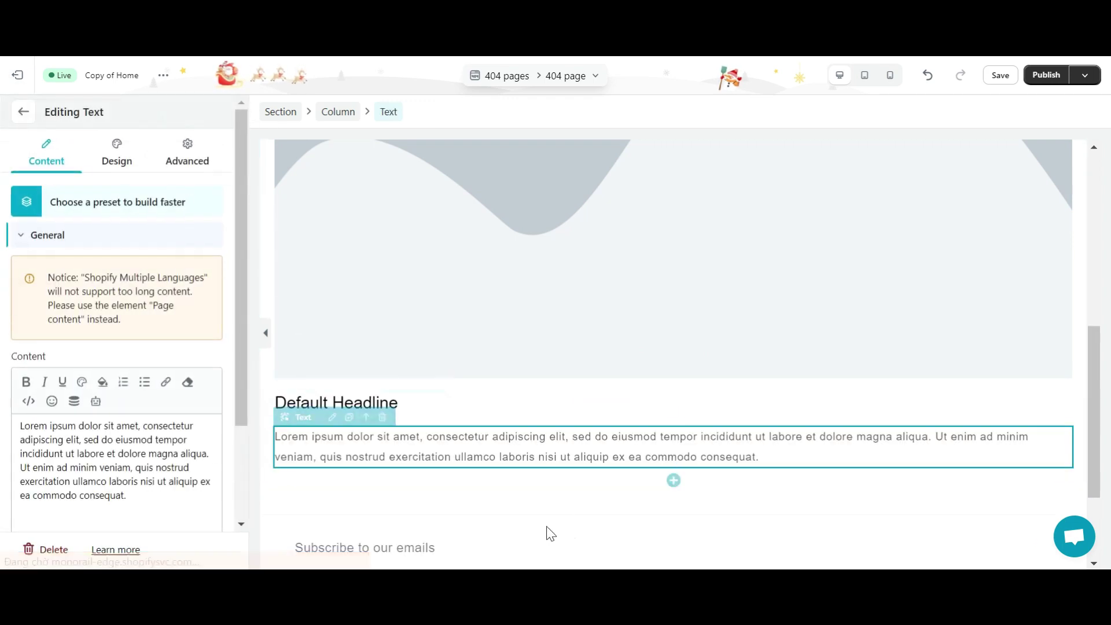
pyautogui.click(19, 110)
pyautogui.moveTo(136, 165); pyautogui.dragTo(67, 155)
pyautogui.write('Button')
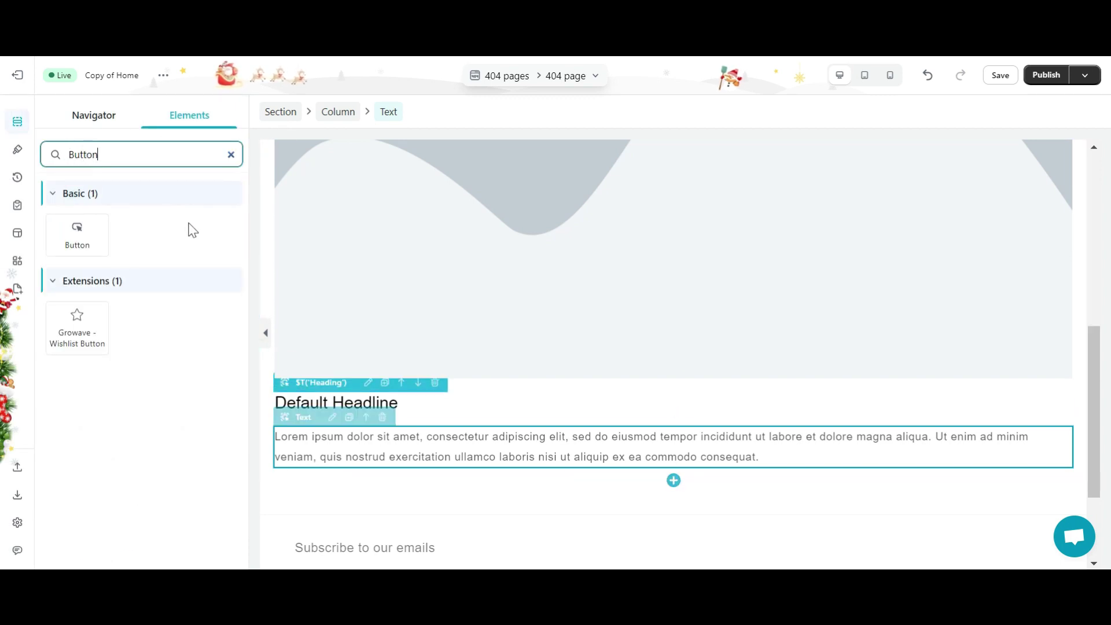
pyautogui.moveTo(77, 232); pyautogui.dragTo(644, 491)
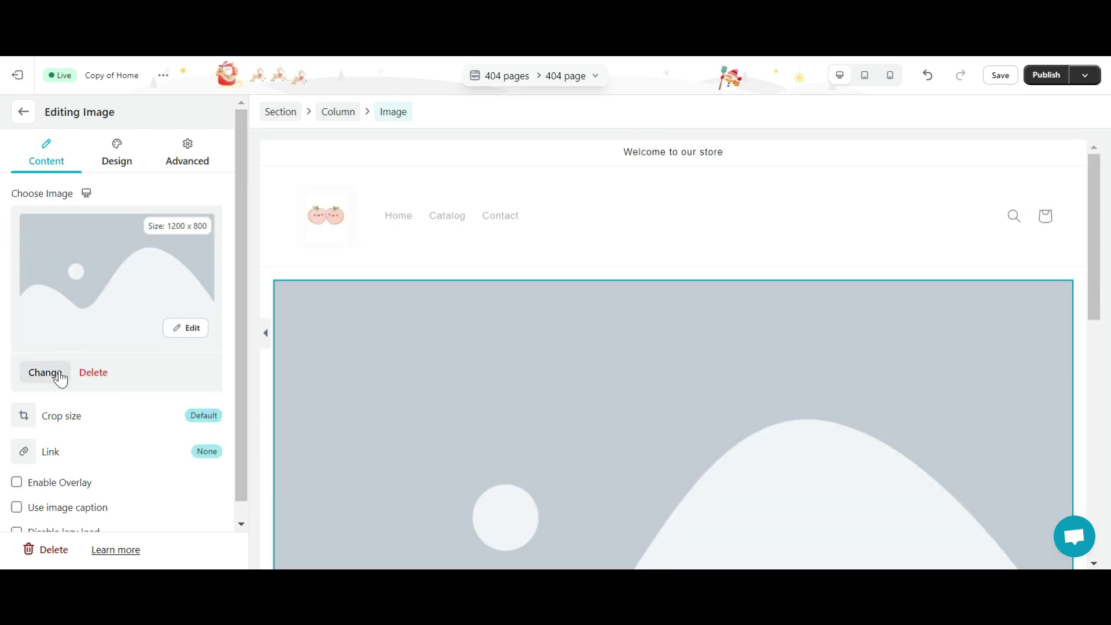
pyautogui.click(56, 374)
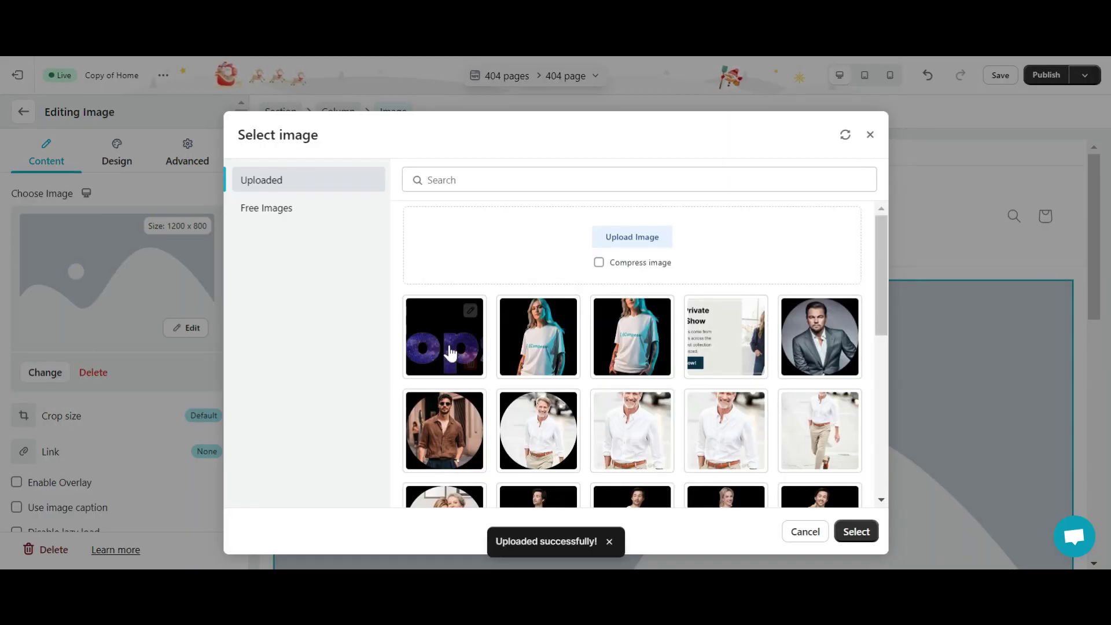
# Use the uploaded Oops! picture and crop its top in Edit Pro to 896 x 208
pyautogui.click(856, 531)
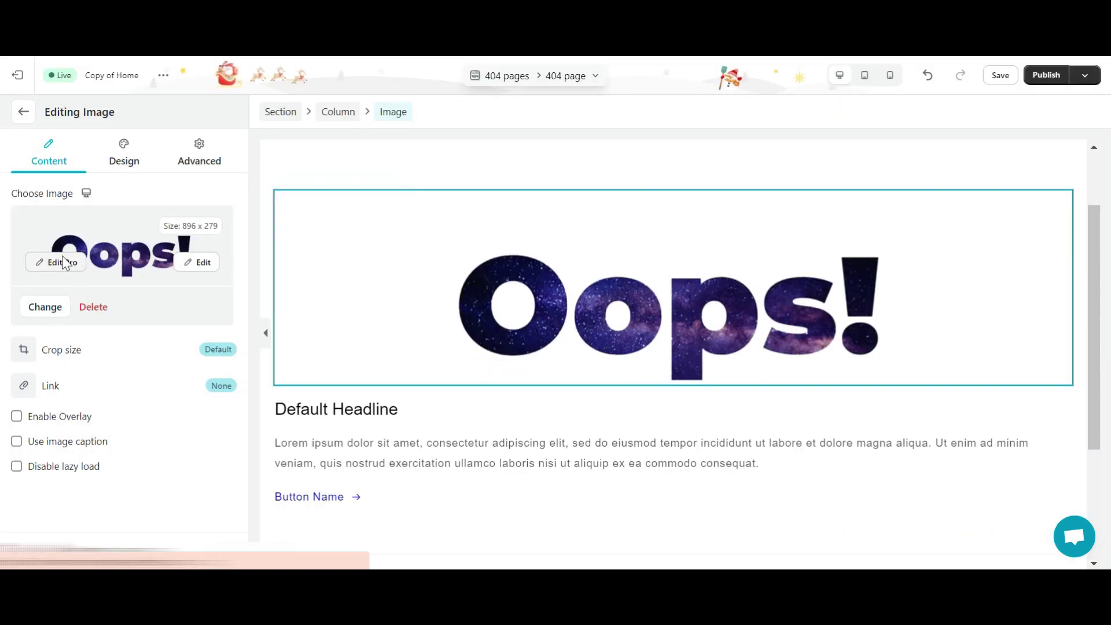
pyautogui.click(67, 261)
pyautogui.moveTo(585, 189); pyautogui.dragTo(587, 240)
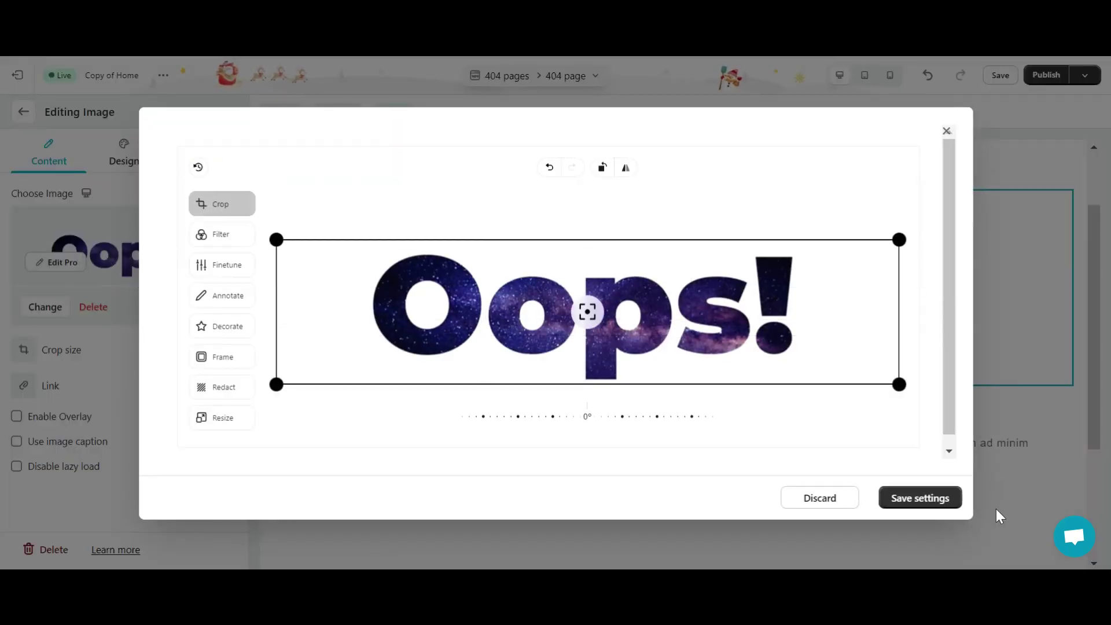
pyautogui.click(917, 500)
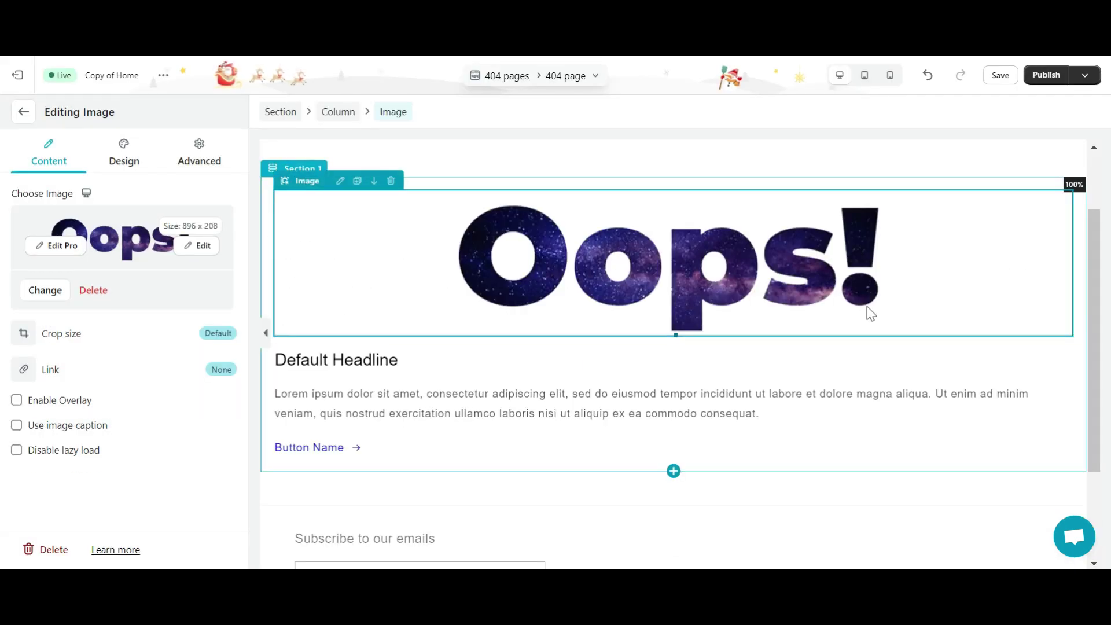
# Change the heading text to '404 - PAGE NOT FOUND'
pyautogui.click(304, 358)
pyautogui.moveTo(135, 303); pyautogui.dragTo(12, 305)
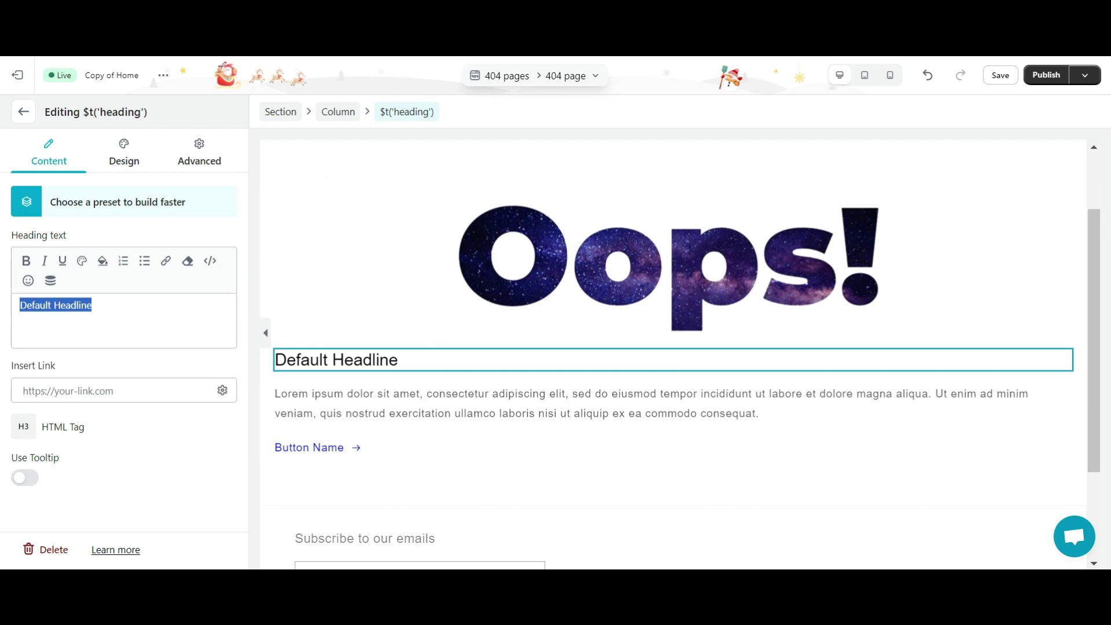
pyautogui.write('404 - PAGE NOT FOUND')
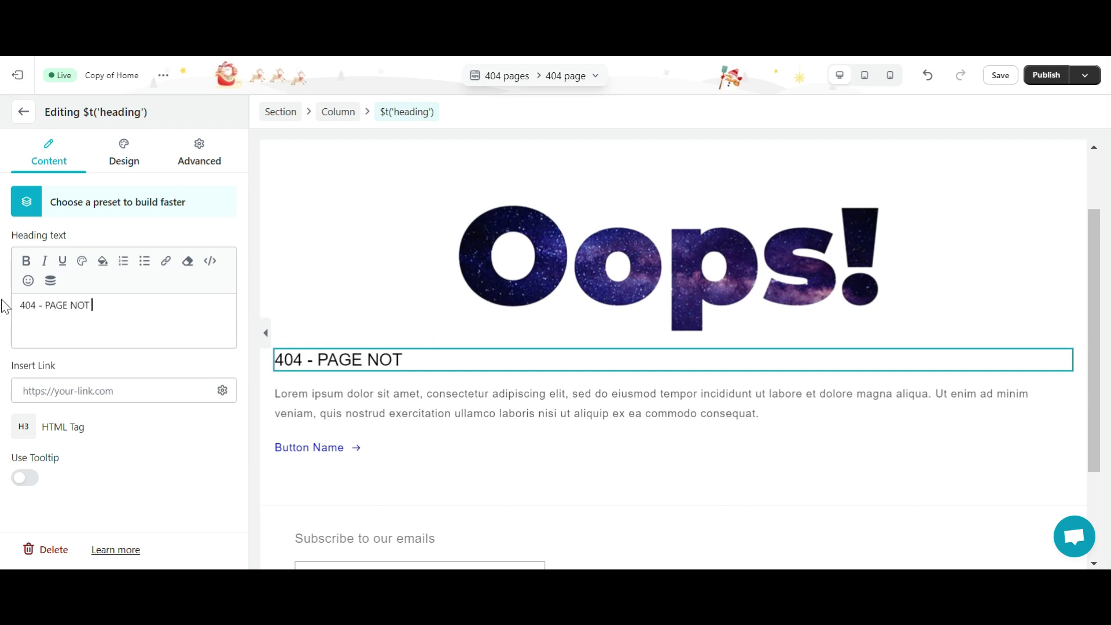
# Center the heading, set its font weight to 600 and increase its size
pyautogui.click(126, 149)
pyautogui.click(81, 265)
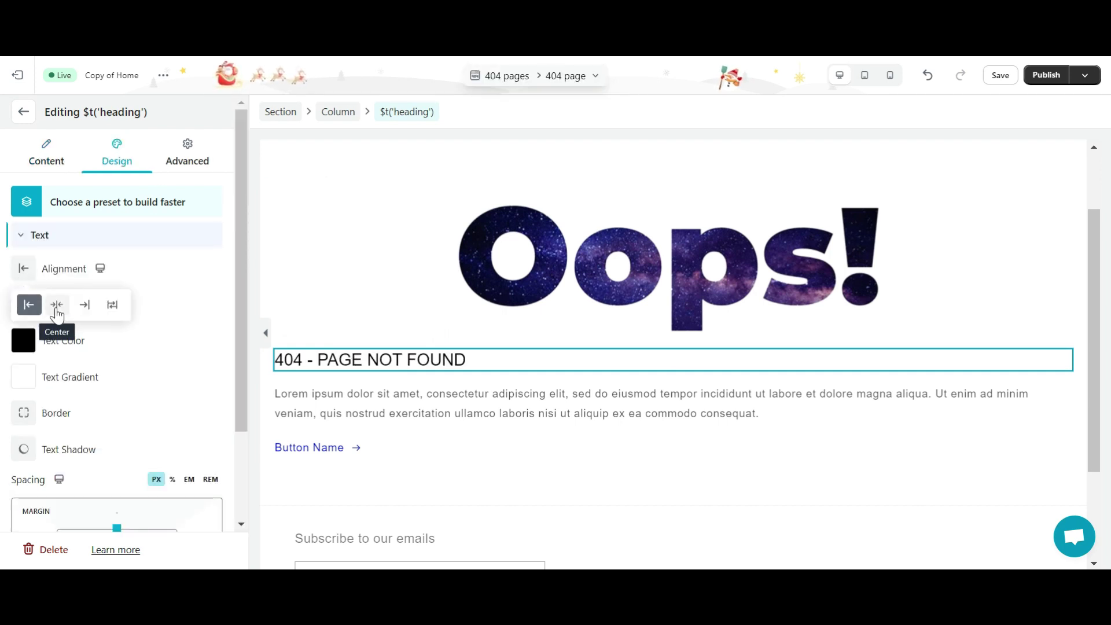
pyautogui.click(57, 303)
pyautogui.click(49, 304)
pyautogui.click(49, 306)
pyautogui.scroll(-2, 64, 439)
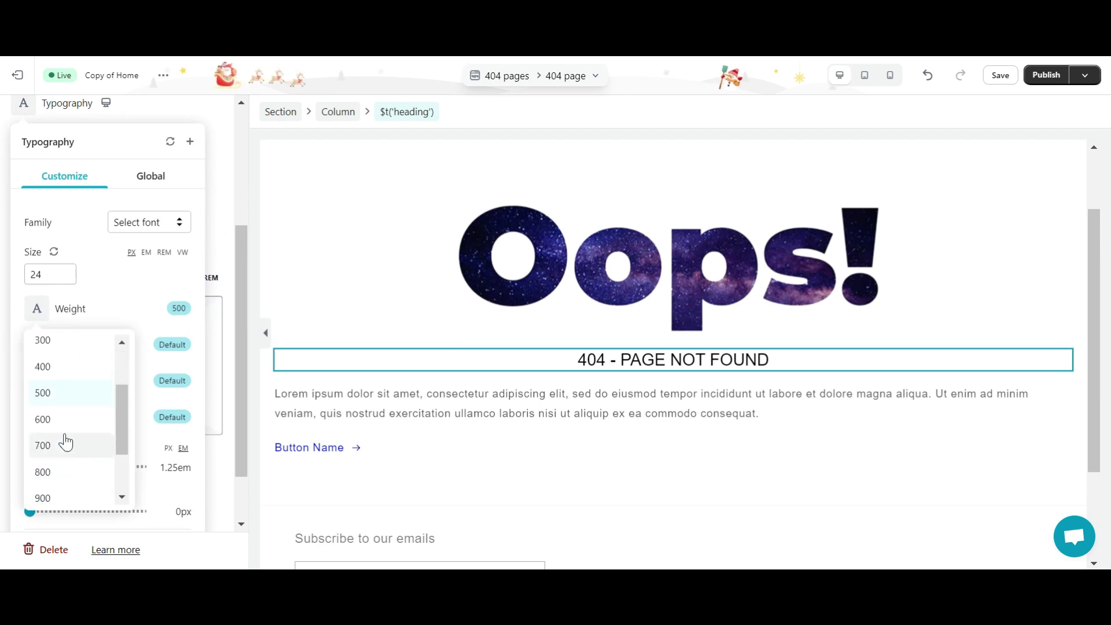
pyautogui.click(58, 420)
pyautogui.doubleClick(31, 274)
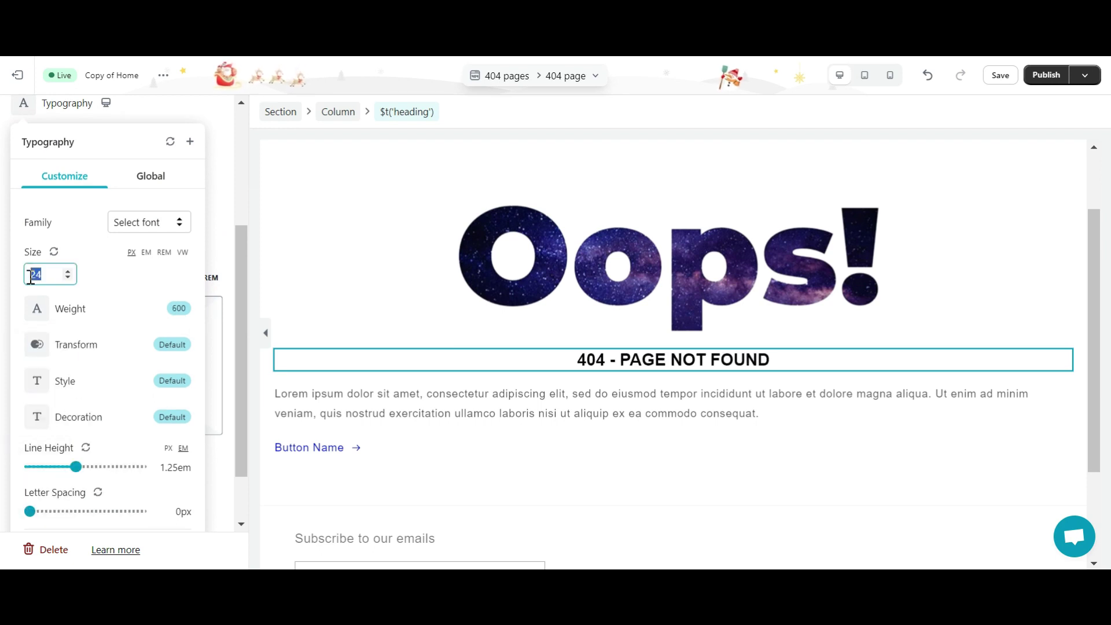
pyautogui.write('40')
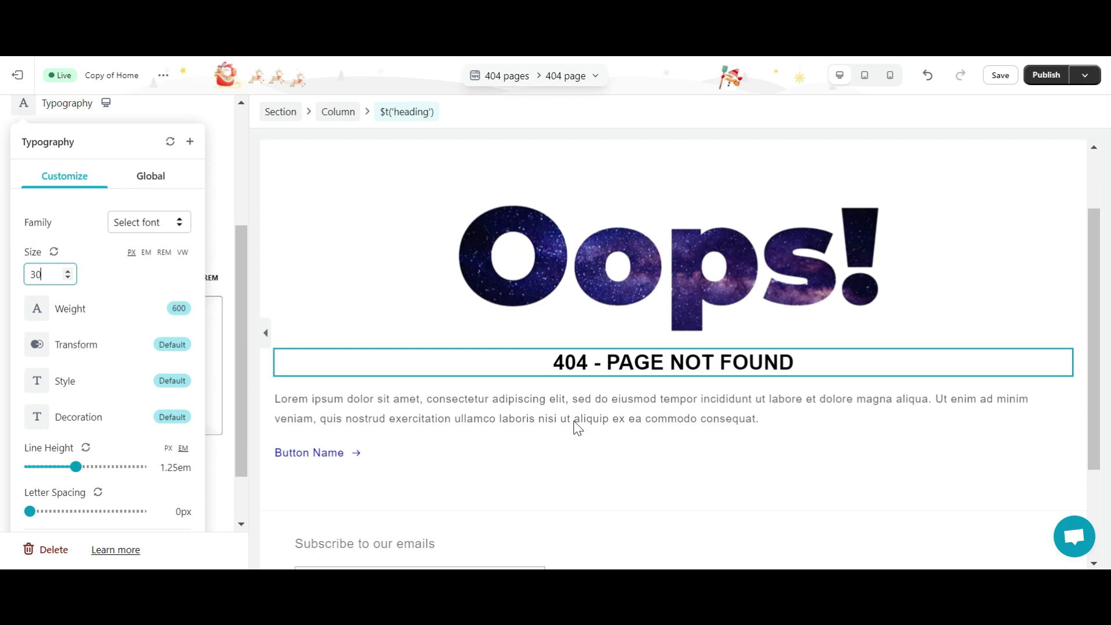
pyautogui.click(578, 422)
pyautogui.scroll(2, 518, 407)
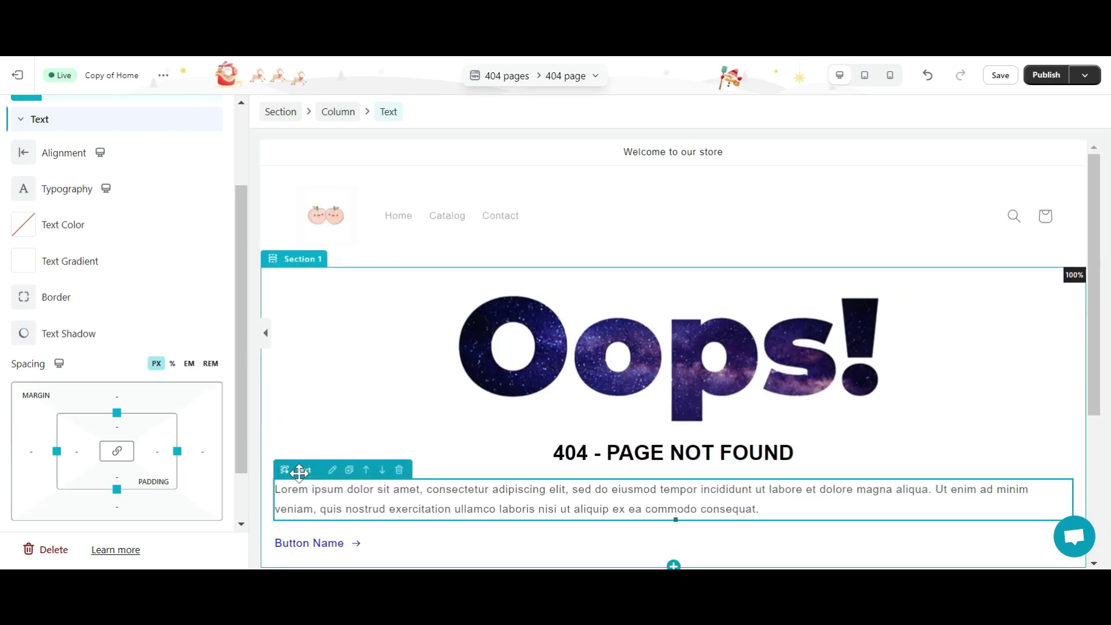
# Replace the paragraph's placeholder text with the pasted page-not-found message
pyautogui.click(293, 468)
pyautogui.hotkey('ctrl', 'a')
pyautogui.write('The page you are looking for might have been removed had its name changed or is temporarily unavailable')
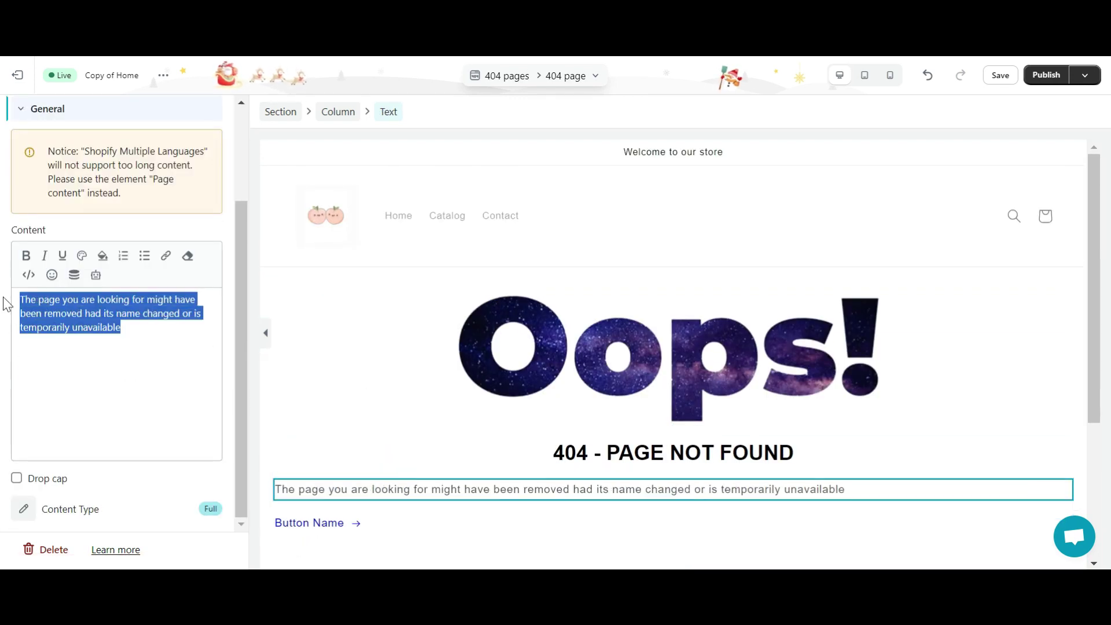
# Set the paragraph's typography to the Poppins Google font at size 15
pyautogui.click(116, 149)
pyautogui.click(25, 312)
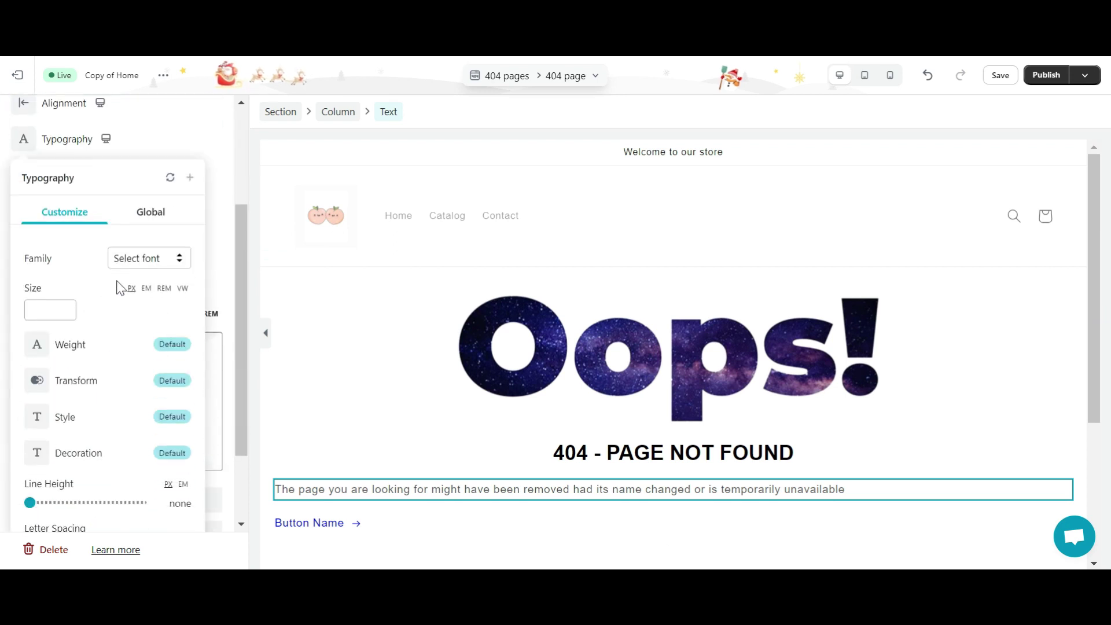
pyautogui.click(165, 267)
pyautogui.click(165, 194)
pyautogui.scroll(-1, 107, 379)
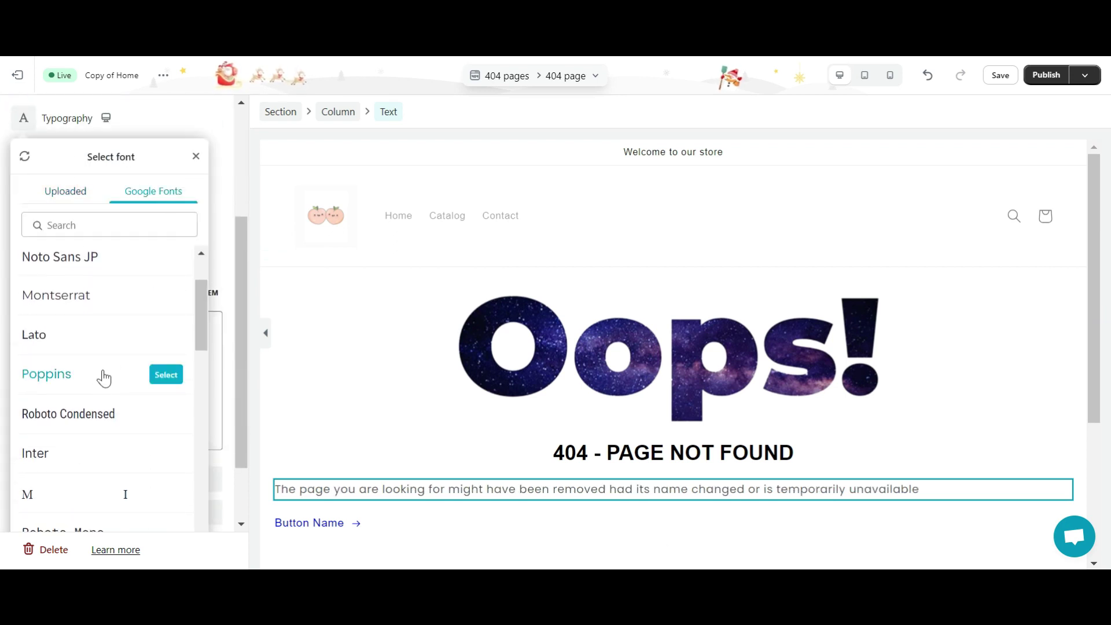
pyautogui.scroll(1, 101, 379)
pyautogui.click(157, 435)
pyautogui.click(45, 290)
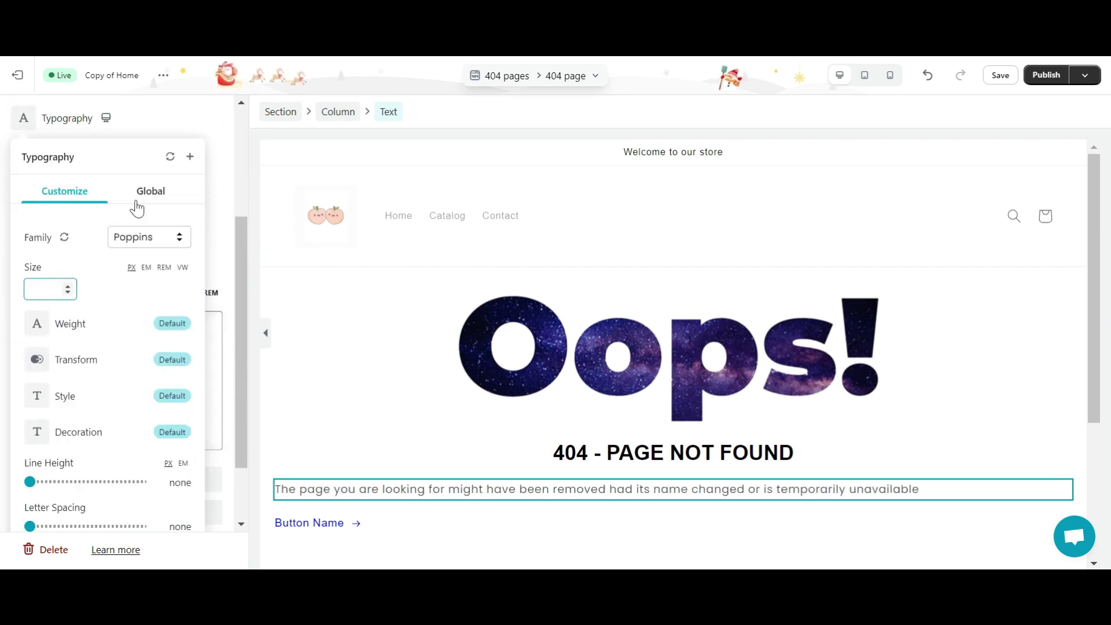
pyautogui.write('20')
pyautogui.doubleClick(45, 288)
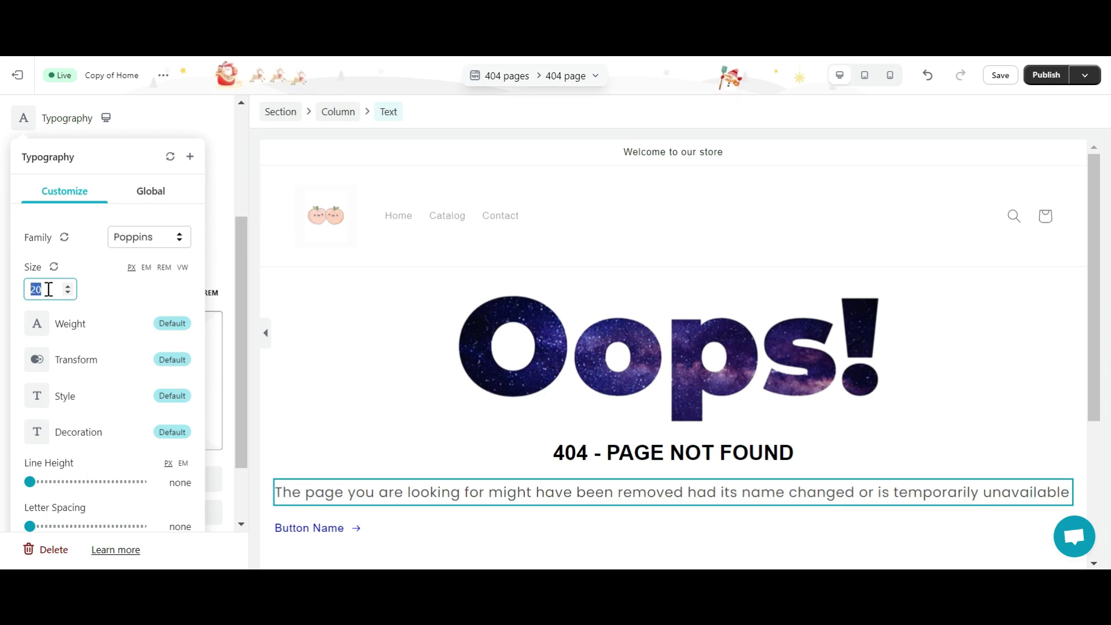
pyautogui.write('15')
pyautogui.click(210, 173)
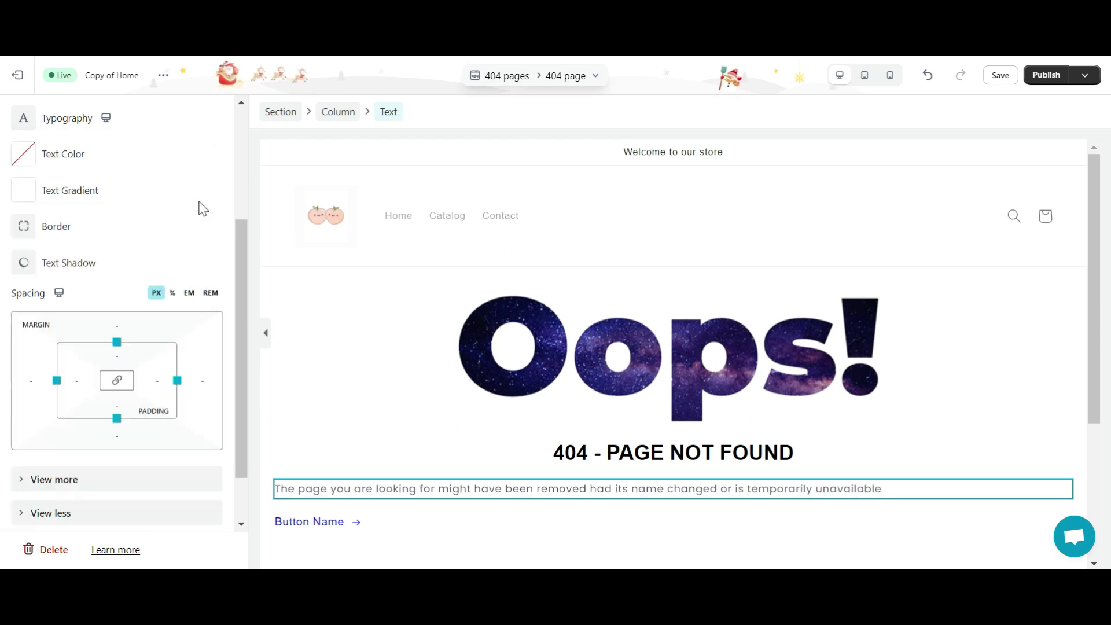
# Give the paragraph 300 left and right padding and centre its text
pyautogui.click(77, 386)
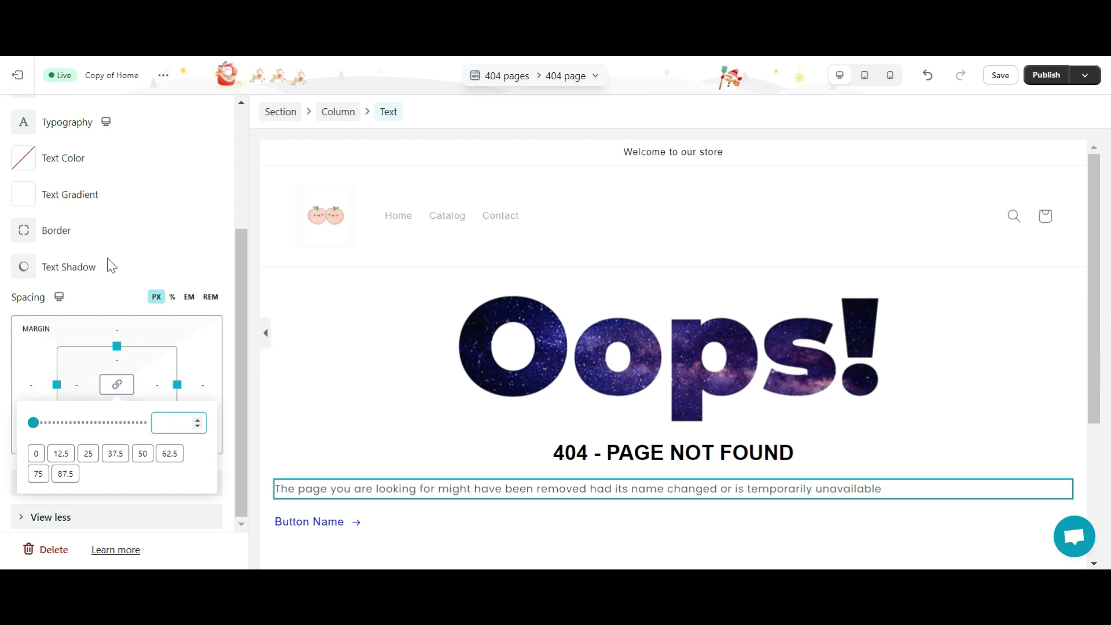
pyautogui.write('100')
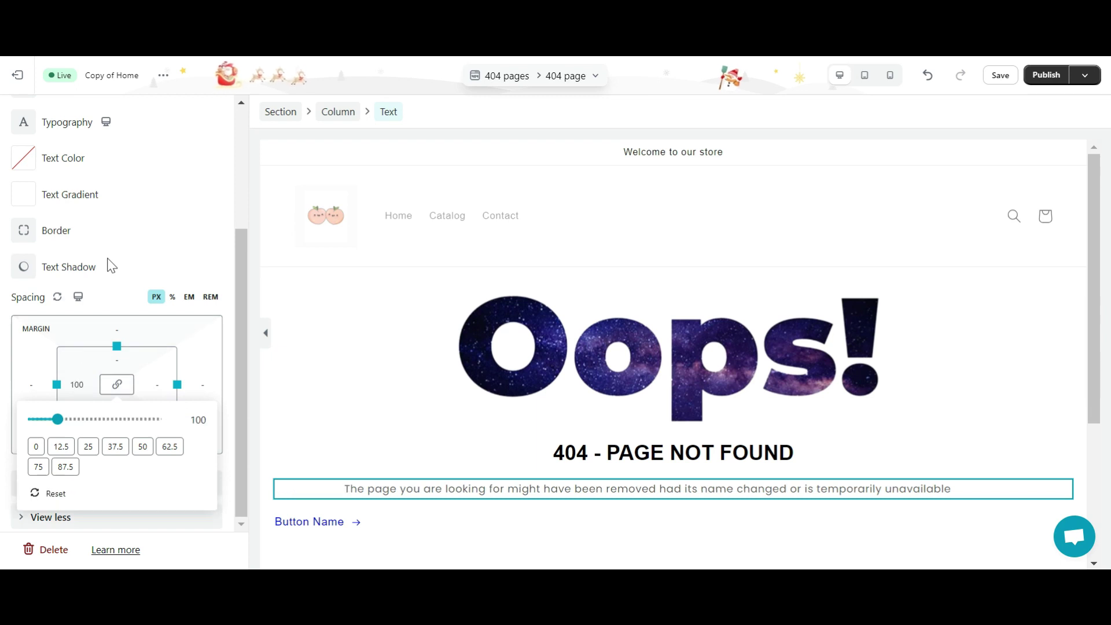
pyautogui.doubleClick(176, 423)
pyautogui.write('300')
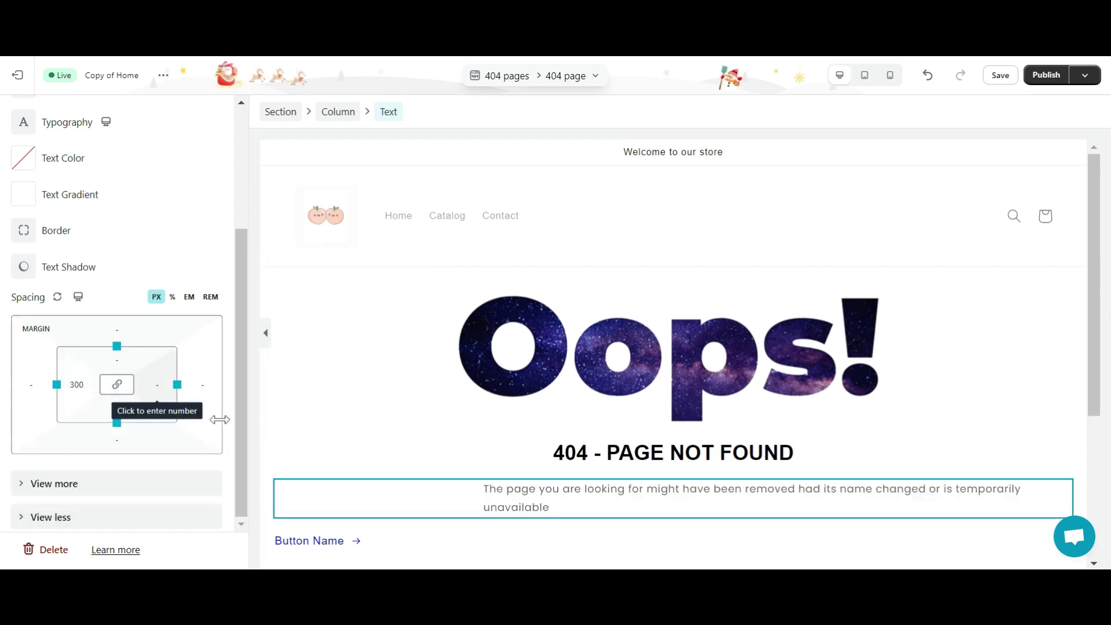
pyautogui.click(157, 384)
pyautogui.write('300')
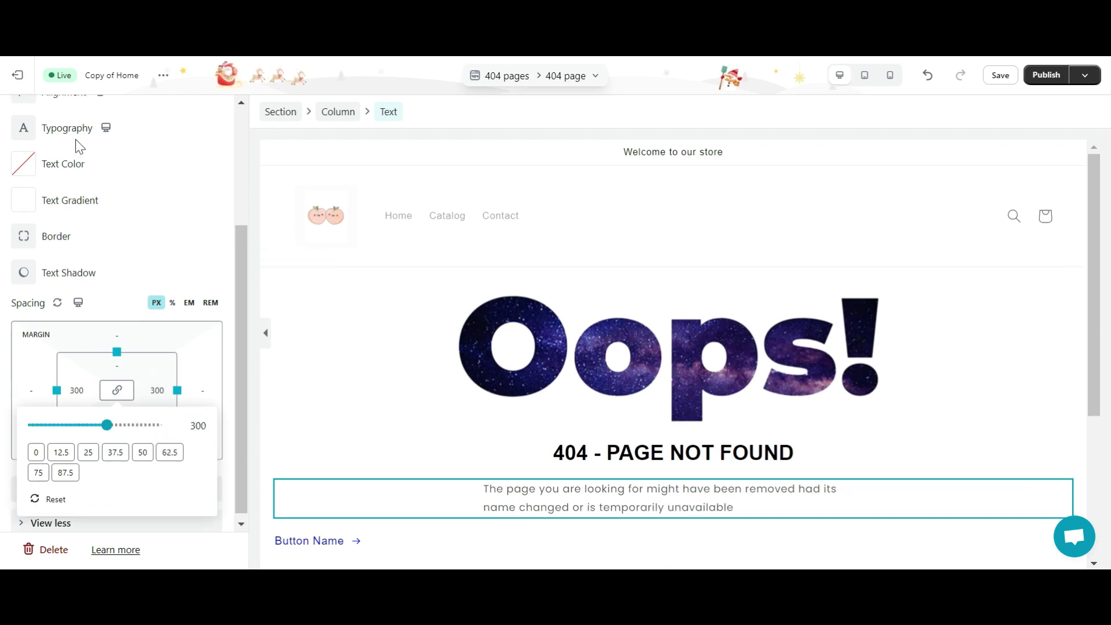
pyautogui.scroll(3, 89, 301)
pyautogui.click(56, 296)
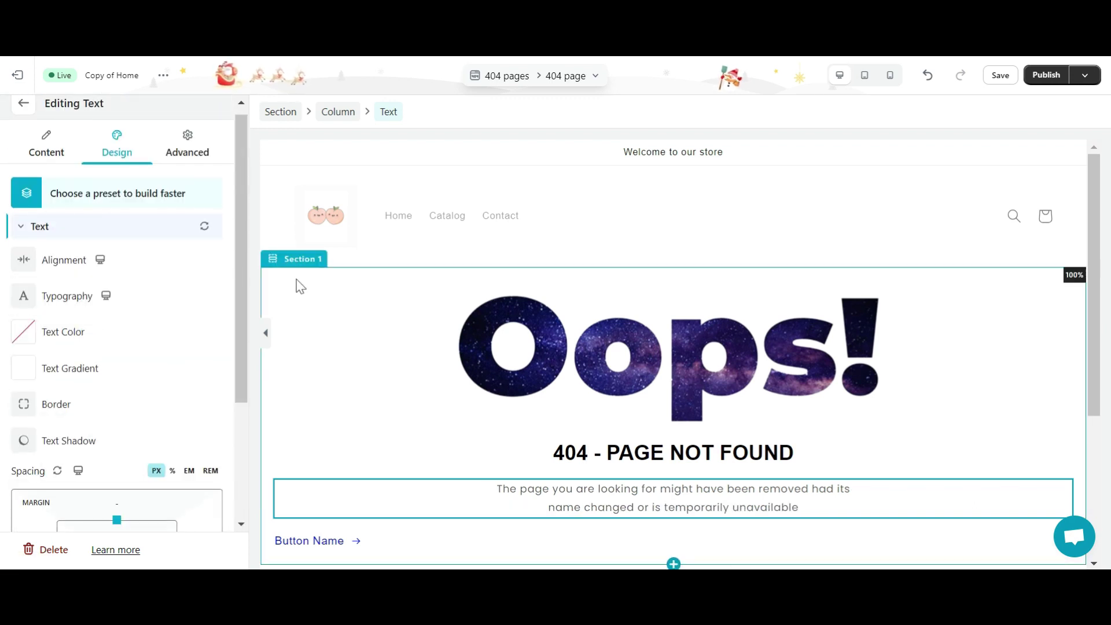
# Centre the button, relabel it 'Go To HomePage' and remove its arrow icon
pyautogui.scroll(-2, 837, 357)
pyautogui.click(308, 454)
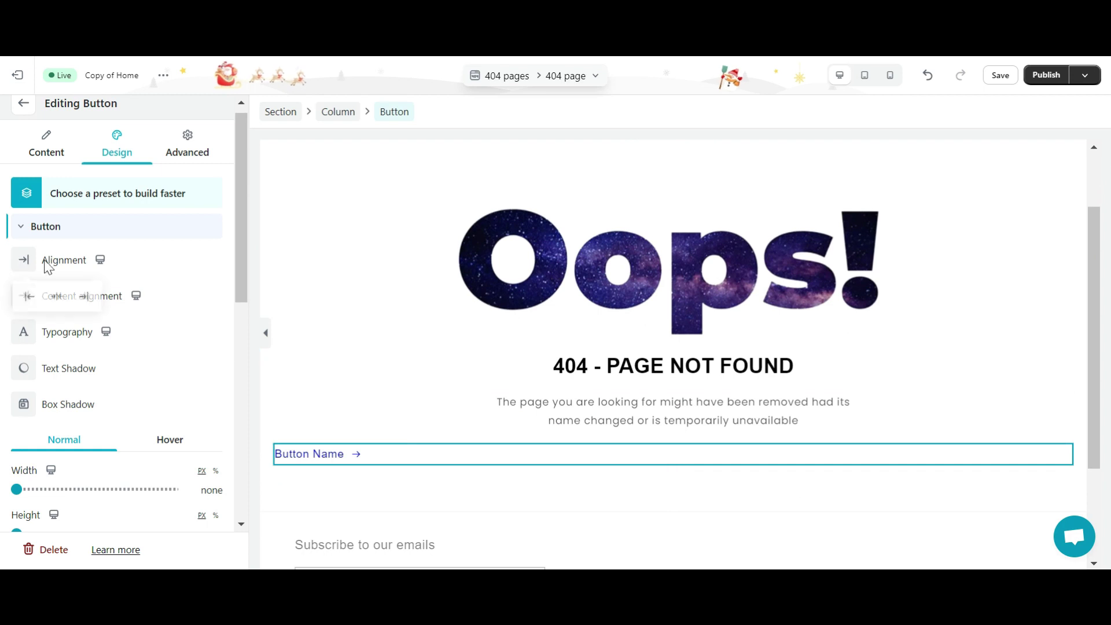
pyautogui.click(45, 262)
pyautogui.click(57, 296)
pyautogui.click(46, 144)
pyautogui.moveTo(99, 278); pyautogui.dragTo(6, 281)
pyautogui.write('Go')
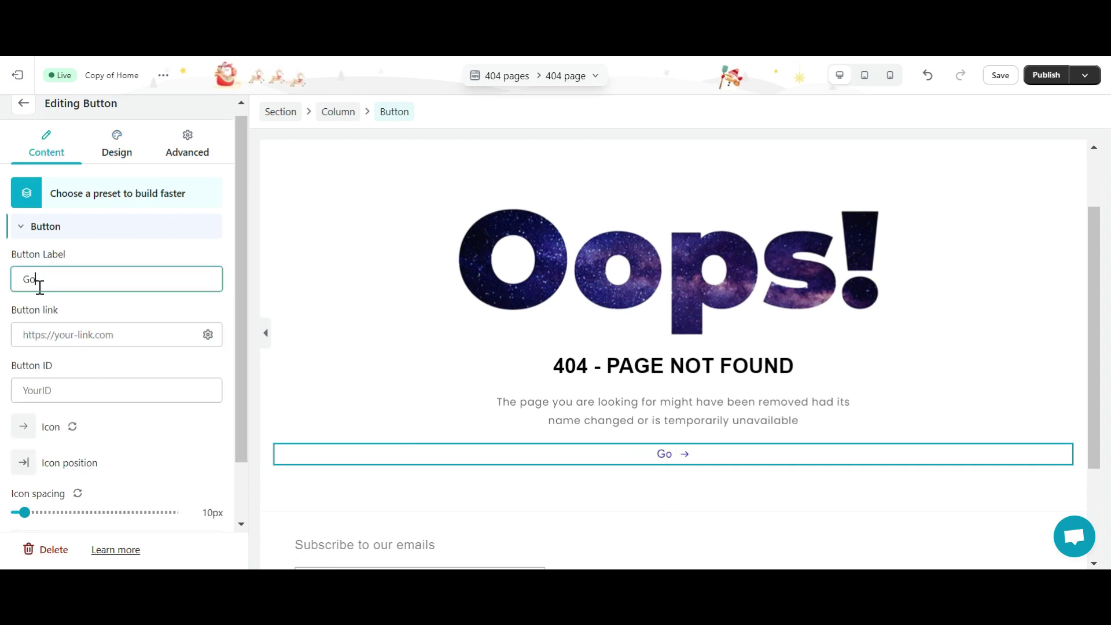
pyautogui.write(' To HomePage')
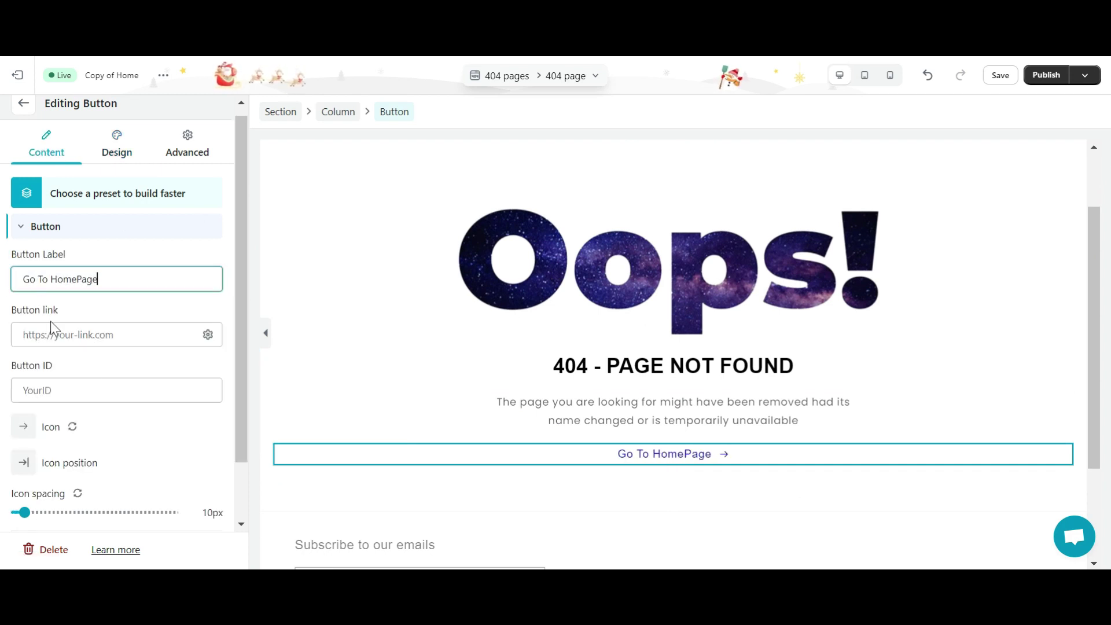
pyautogui.scroll(-1, 70, 385)
pyautogui.click(23, 358)
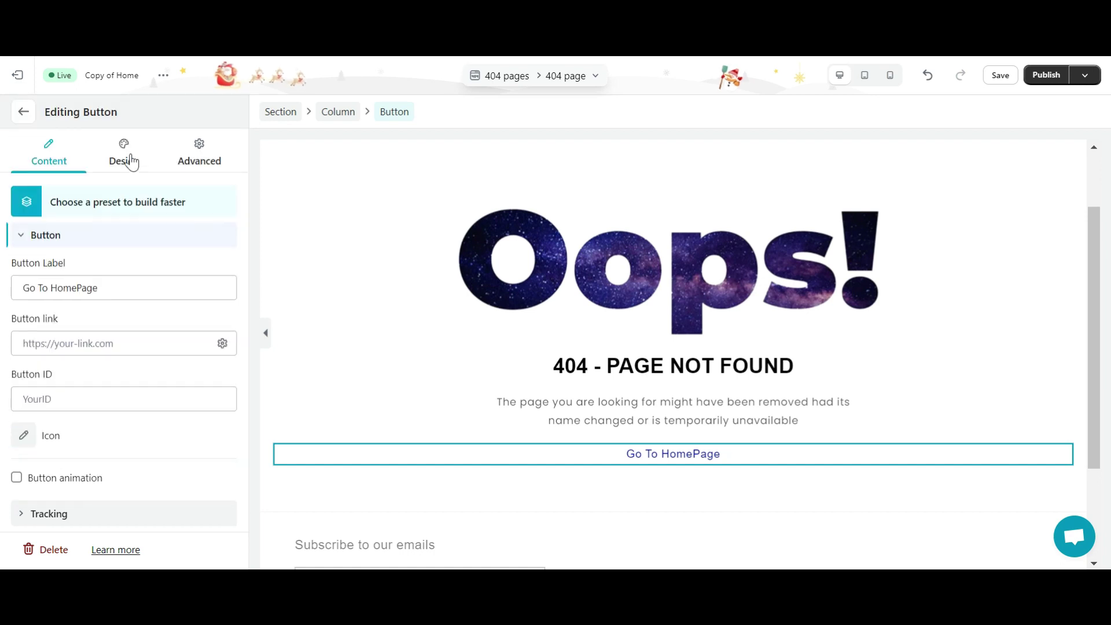
# Give the button a #00a2bc background and white text colour
pyautogui.click(139, 156)
pyautogui.scroll(-6, 138, 156)
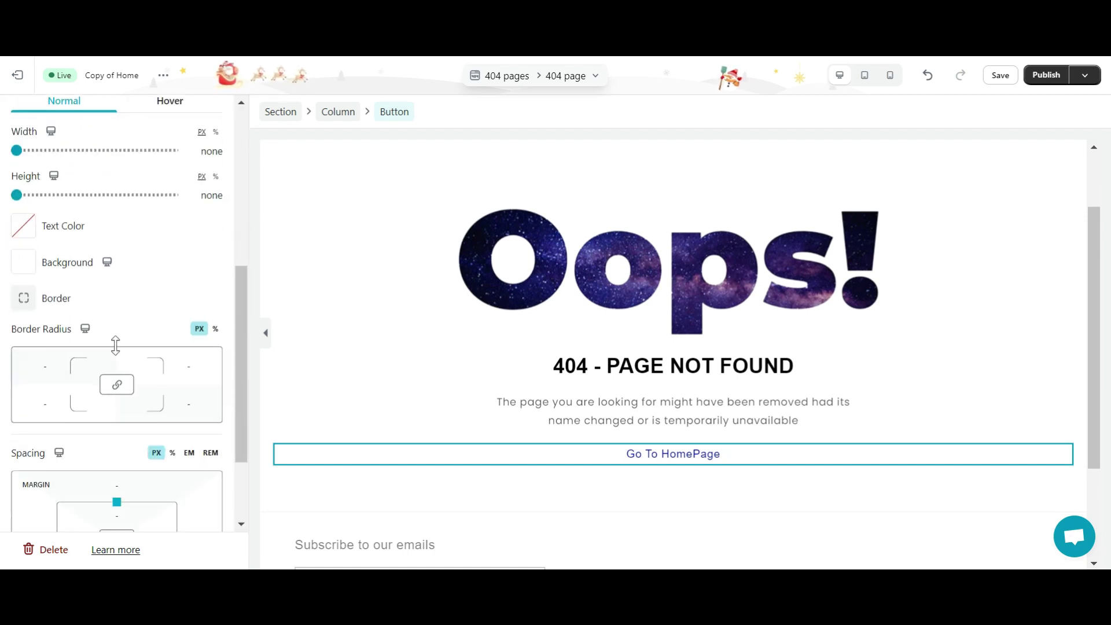
pyautogui.click(23, 266)
pyautogui.click(24, 346)
pyautogui.click(82, 463)
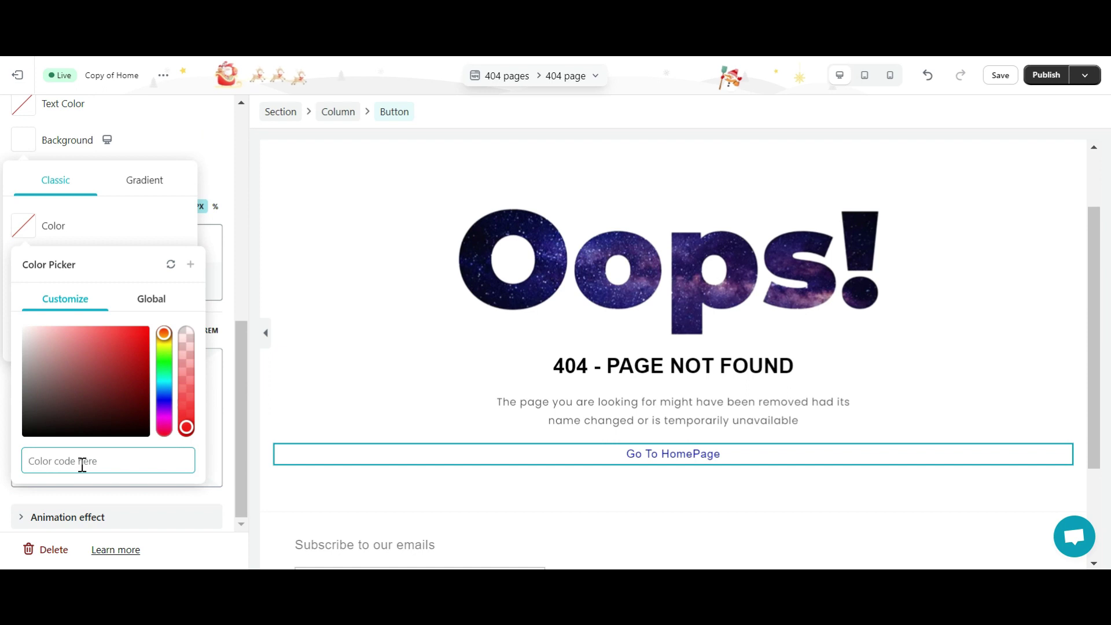
pyautogui.write('#00a2bc')
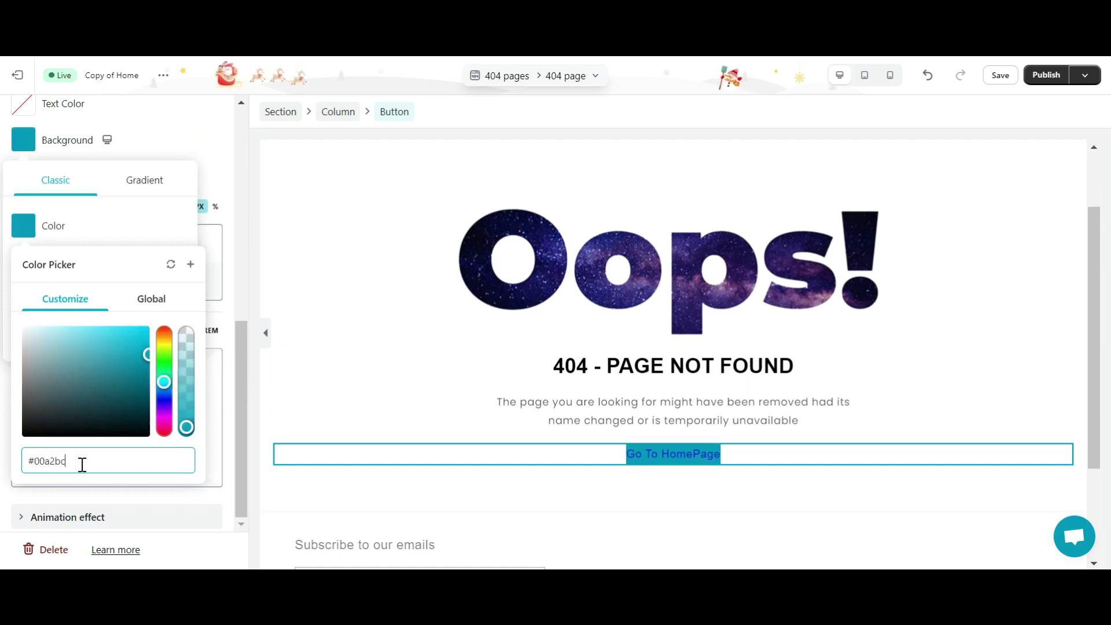
pyautogui.click(127, 222)
pyautogui.click(24, 104)
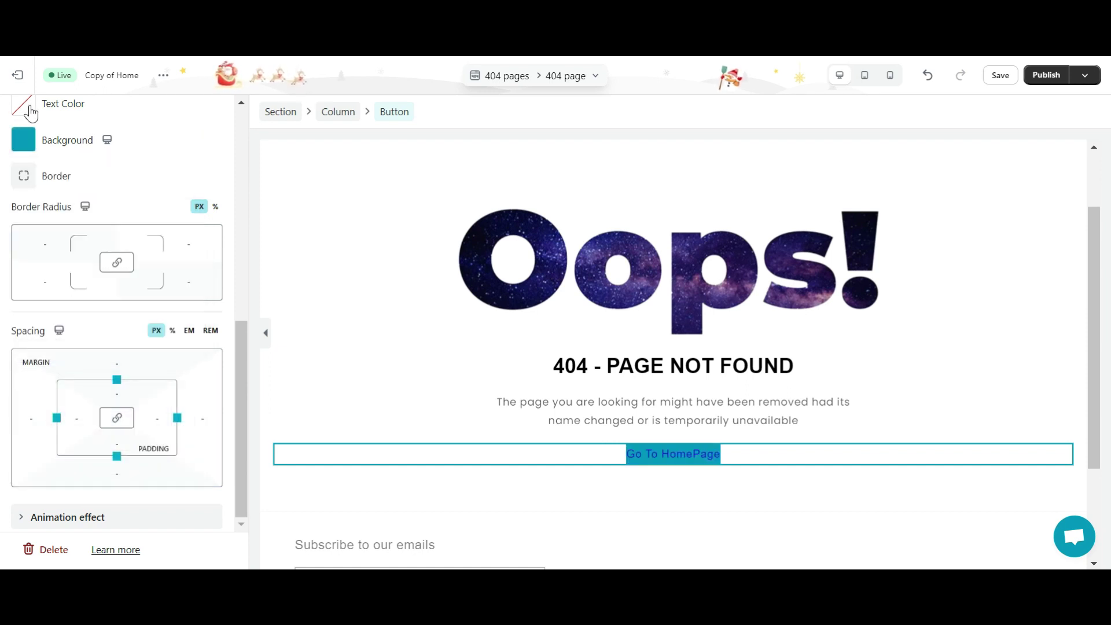
pyautogui.click(22, 208)
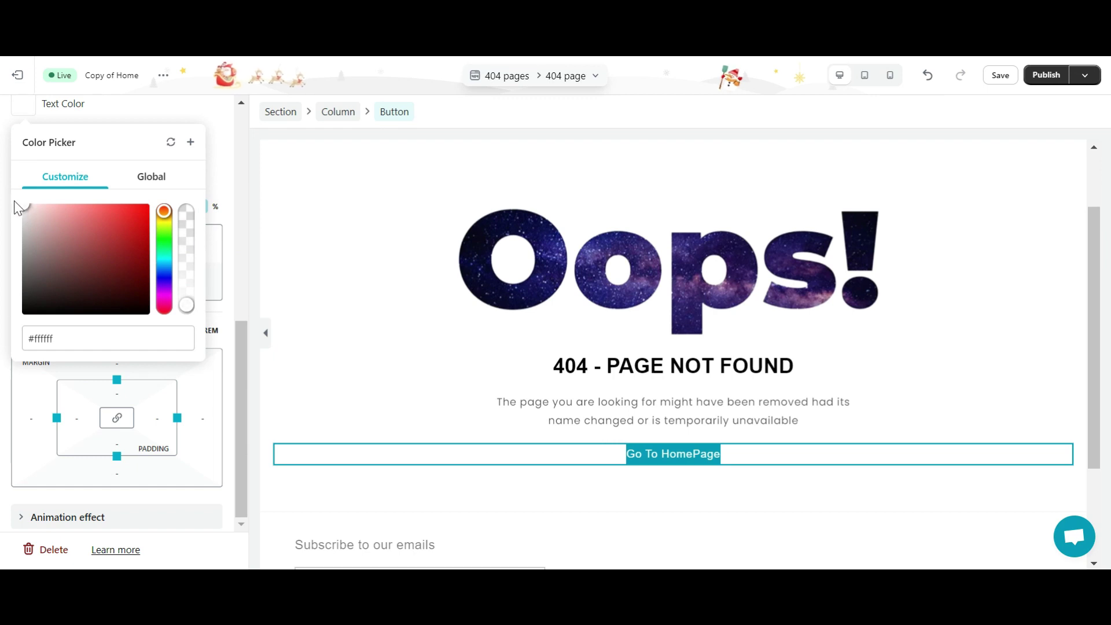
pyautogui.click(231, 173)
# Adjust the button's padding, setting the top padding to 9.5
pyautogui.click(76, 417)
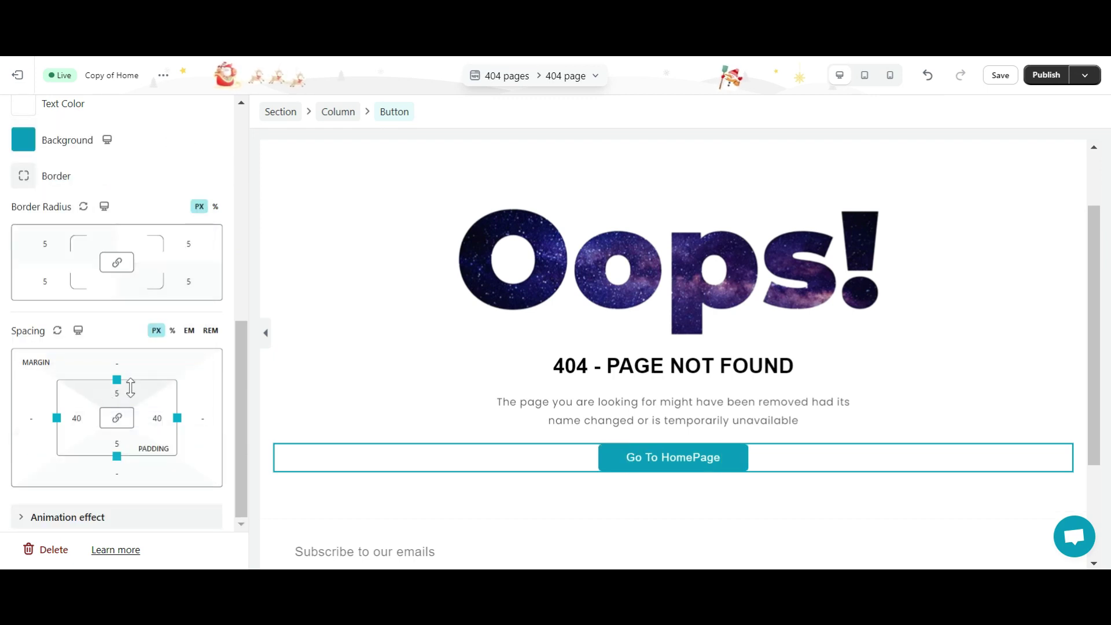
pyautogui.click(114, 399)
pyautogui.write('9.5')
pyautogui.press('Return')
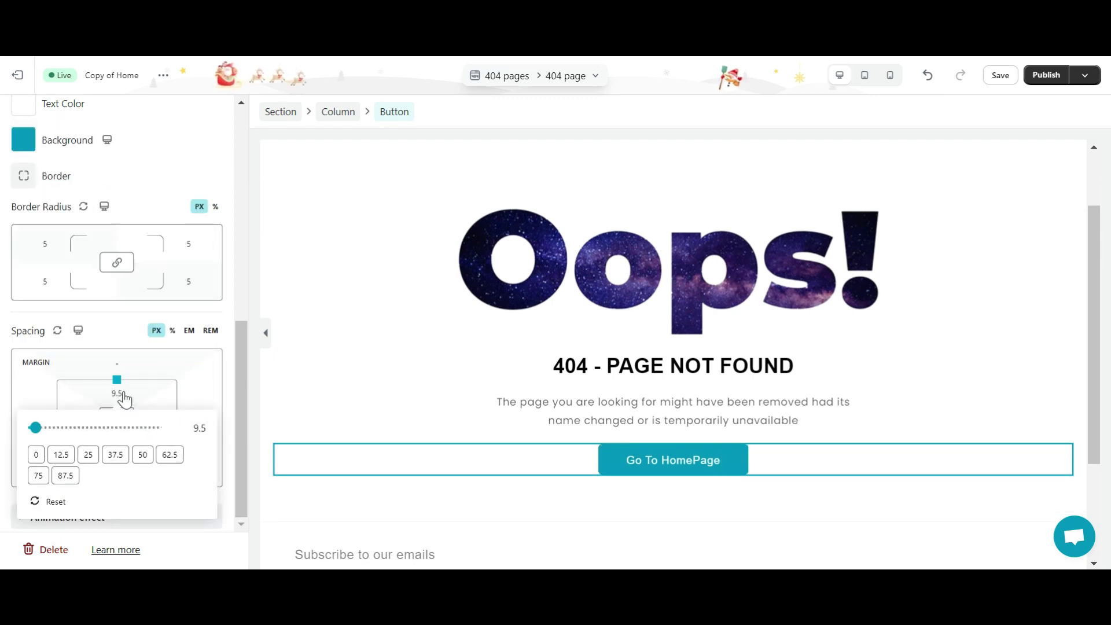
pyautogui.click(116, 443)
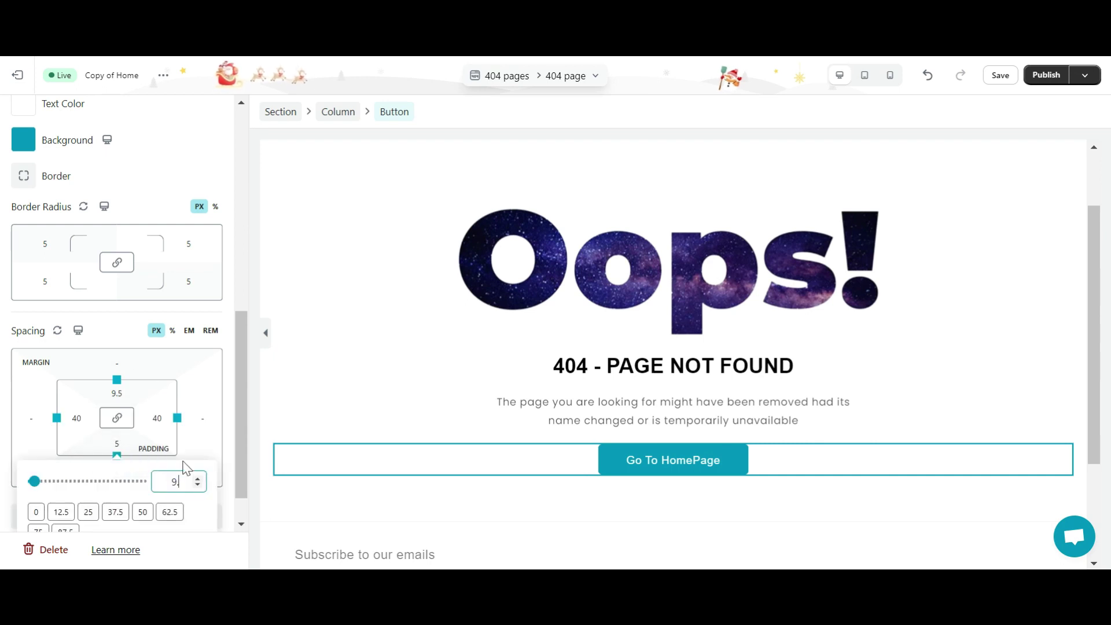
pyautogui.click(158, 267)
pyautogui.click(513, 426)
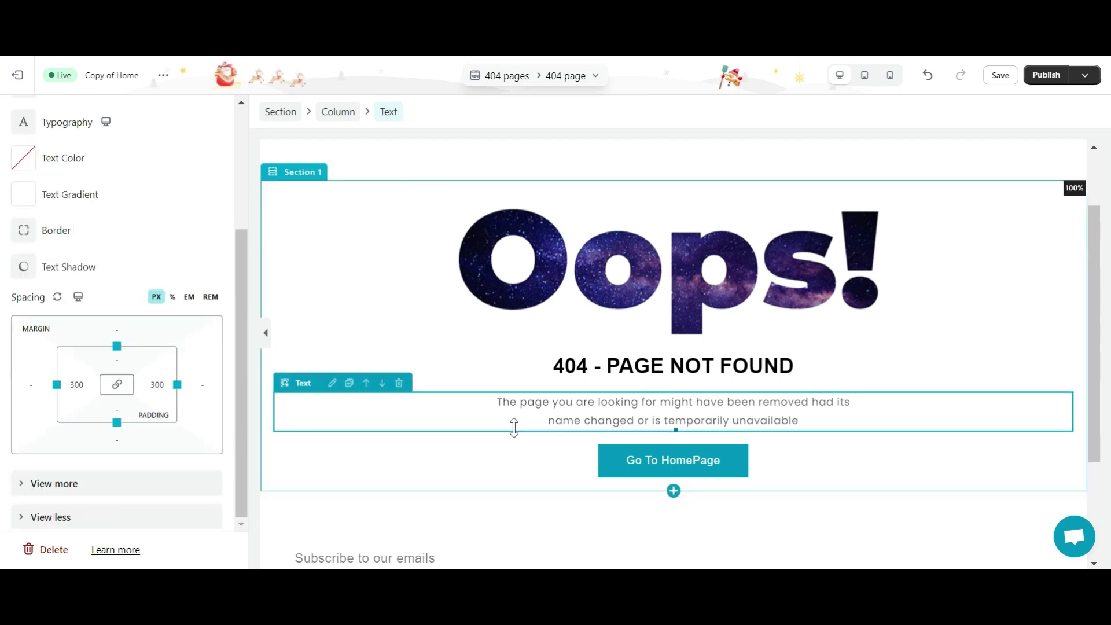
# Save and publish the 404 page with Overwrite Shopify default 404 page ticked
pyautogui.press('Escape')
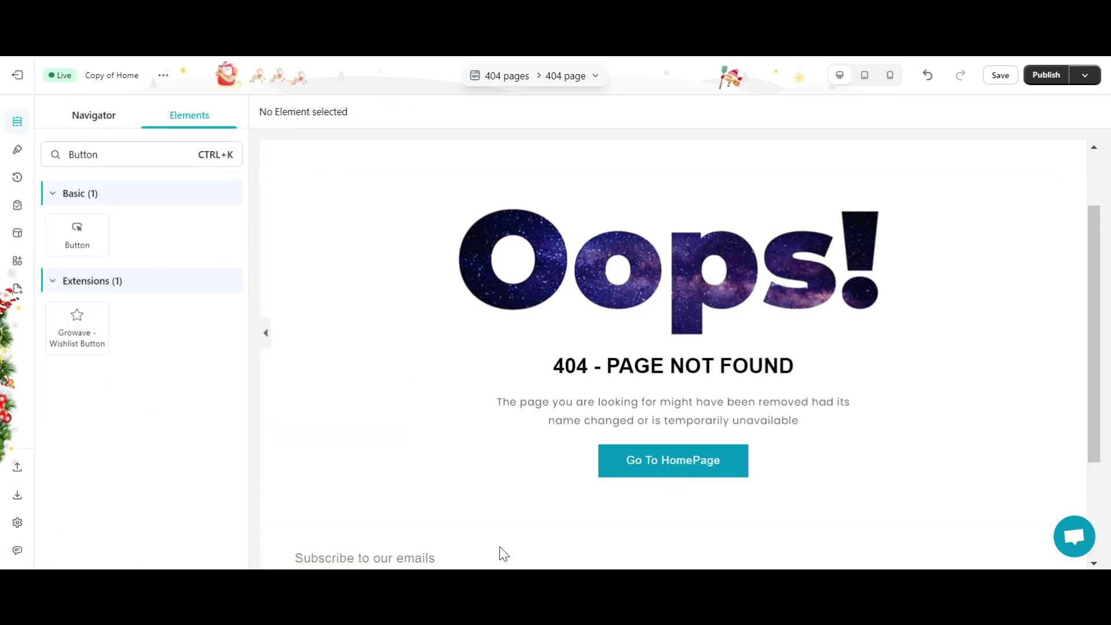
pyautogui.click(1045, 75)
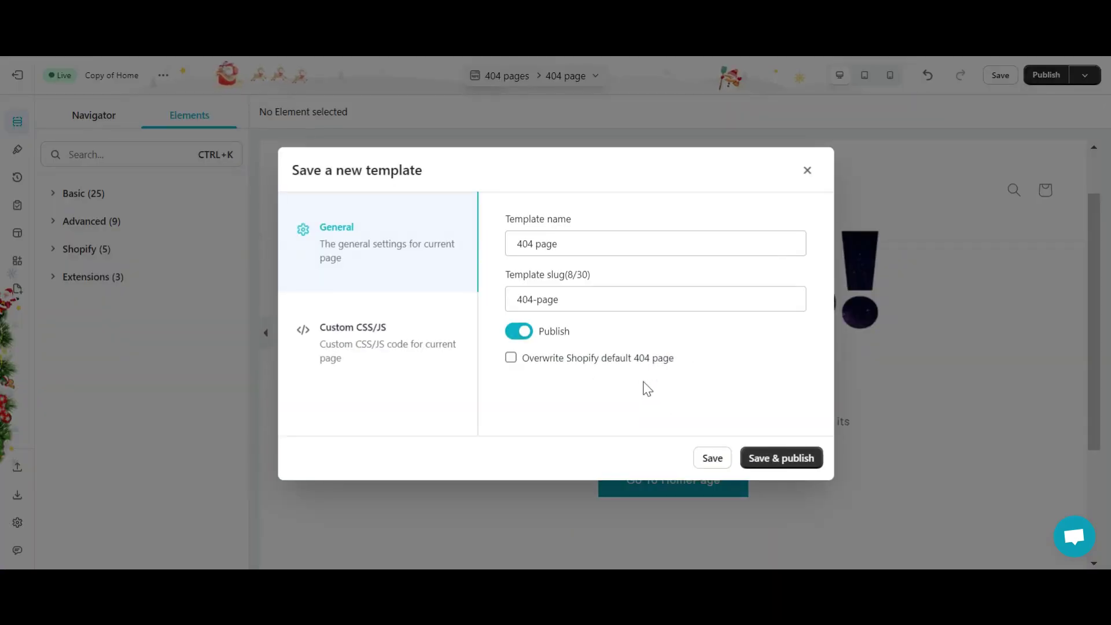
pyautogui.click(648, 361)
pyautogui.click(781, 458)
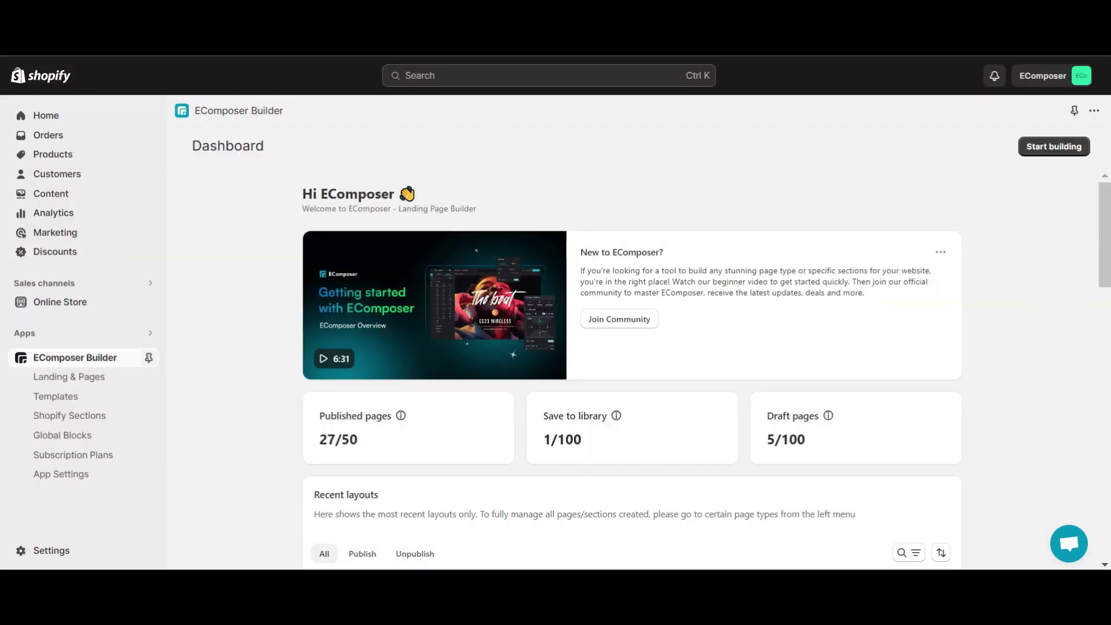
# Restore the Shopify 404 page to the original theme template from the 404 templates list
pyautogui.click(73, 396)
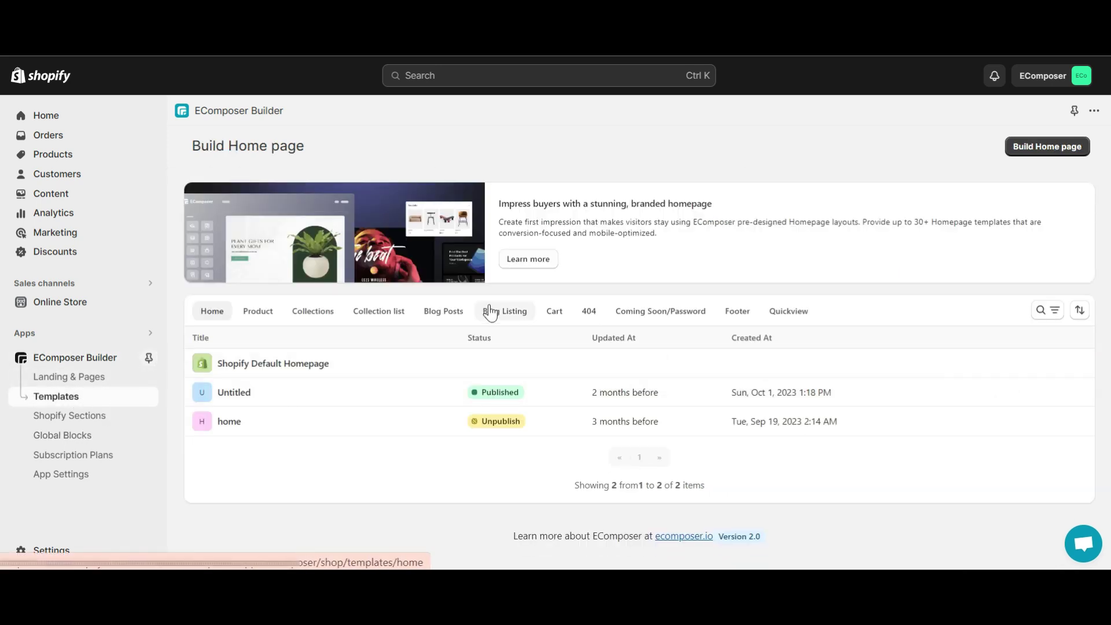
pyautogui.click(598, 314)
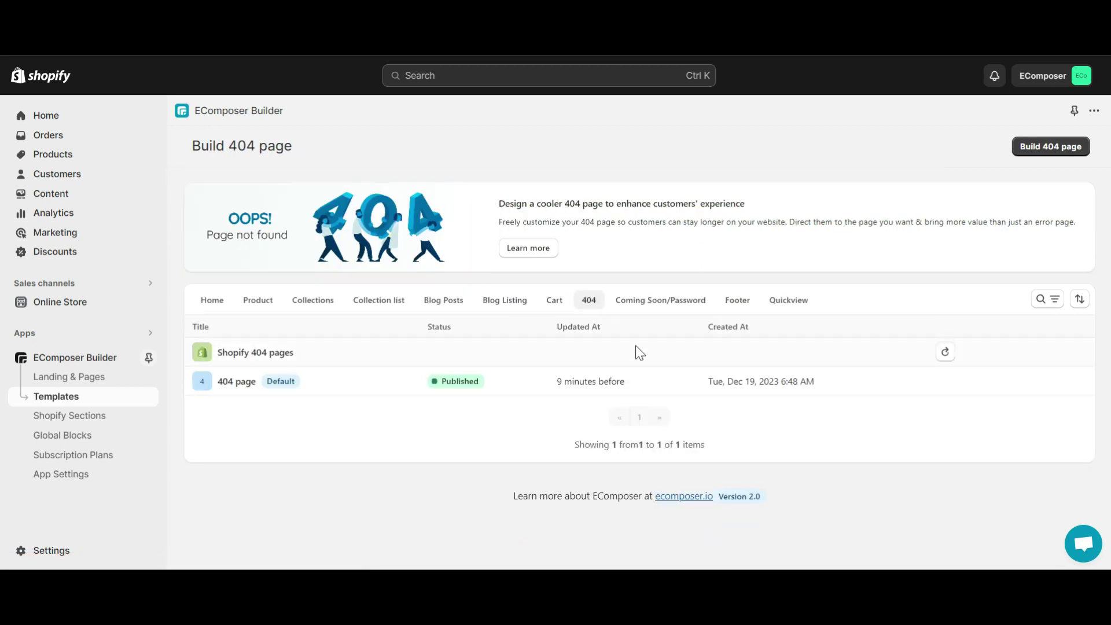
pyautogui.click(946, 352)
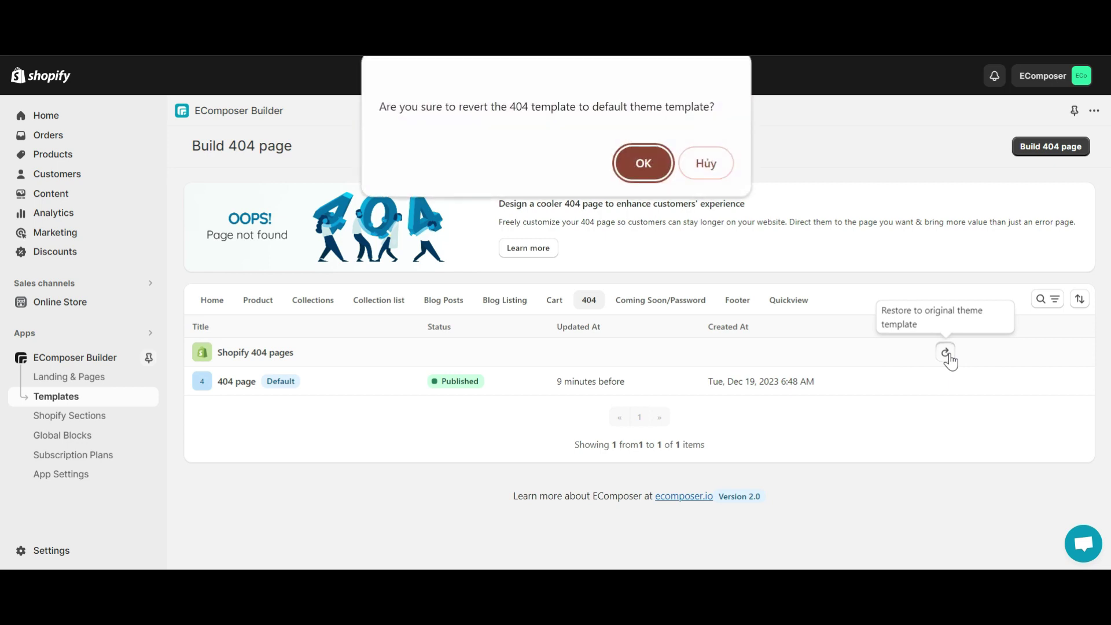
pyautogui.click(642, 168)
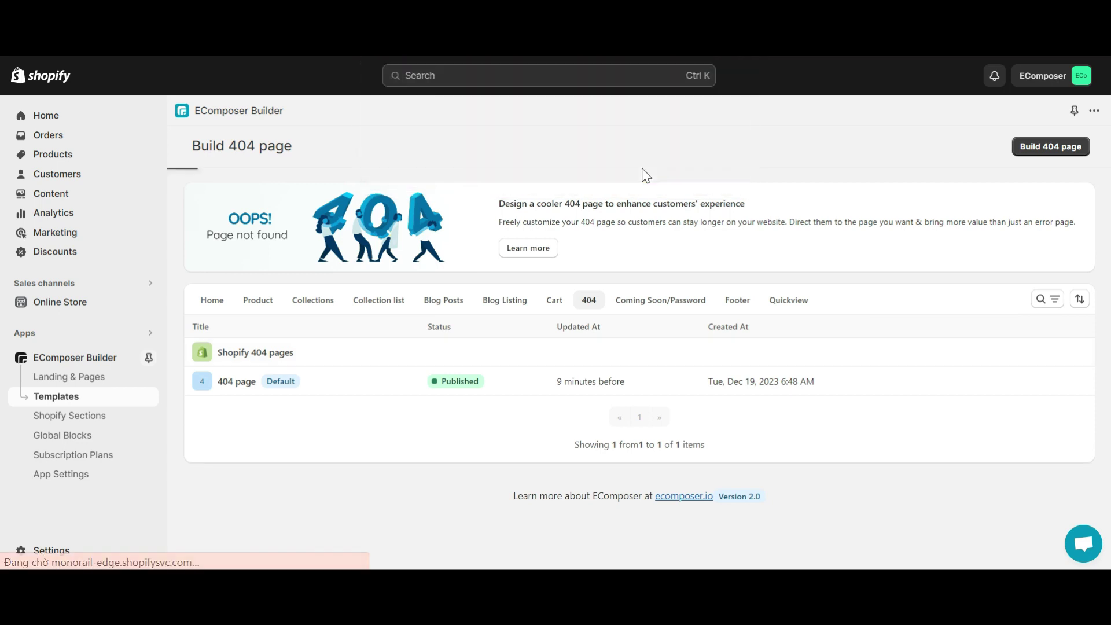